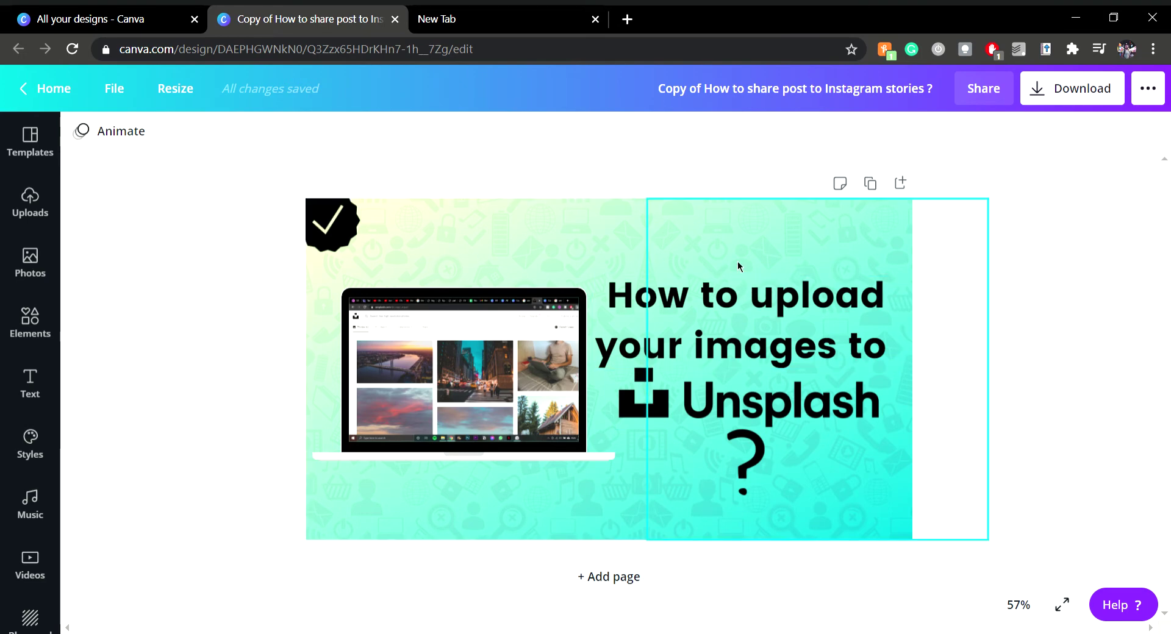
- Close the empty browser tab, paste the copied screenshot of the woman design and place it inside the laptop frame
{"action": "left_click", "coordinate": [595, 19]}
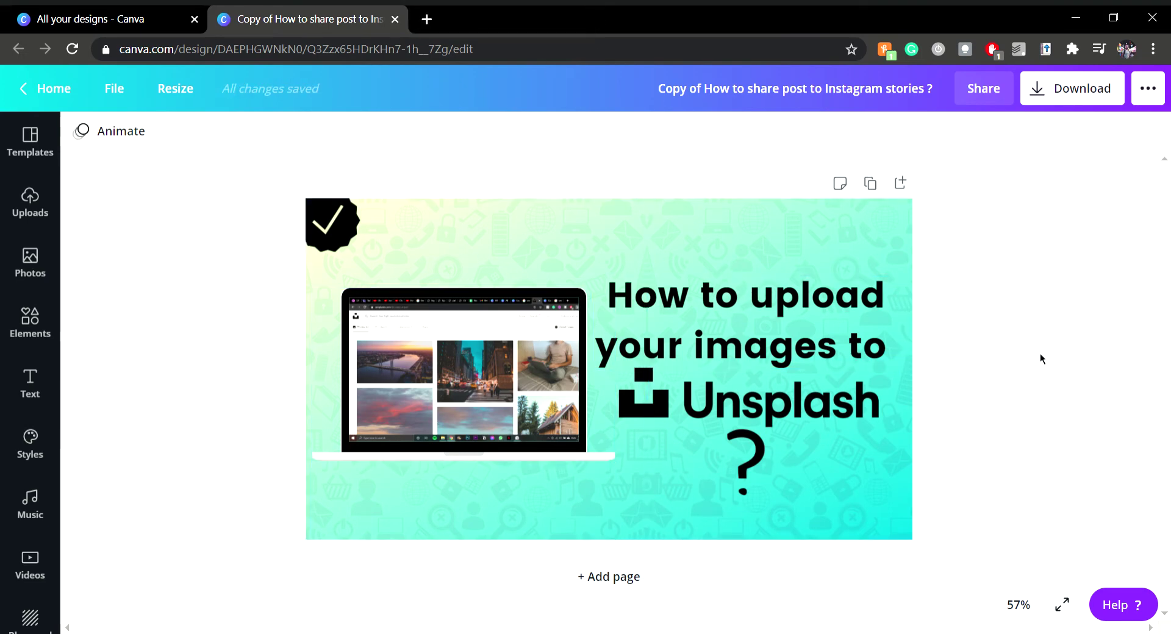
{"action": "left_click", "coordinate": [614, 223]}
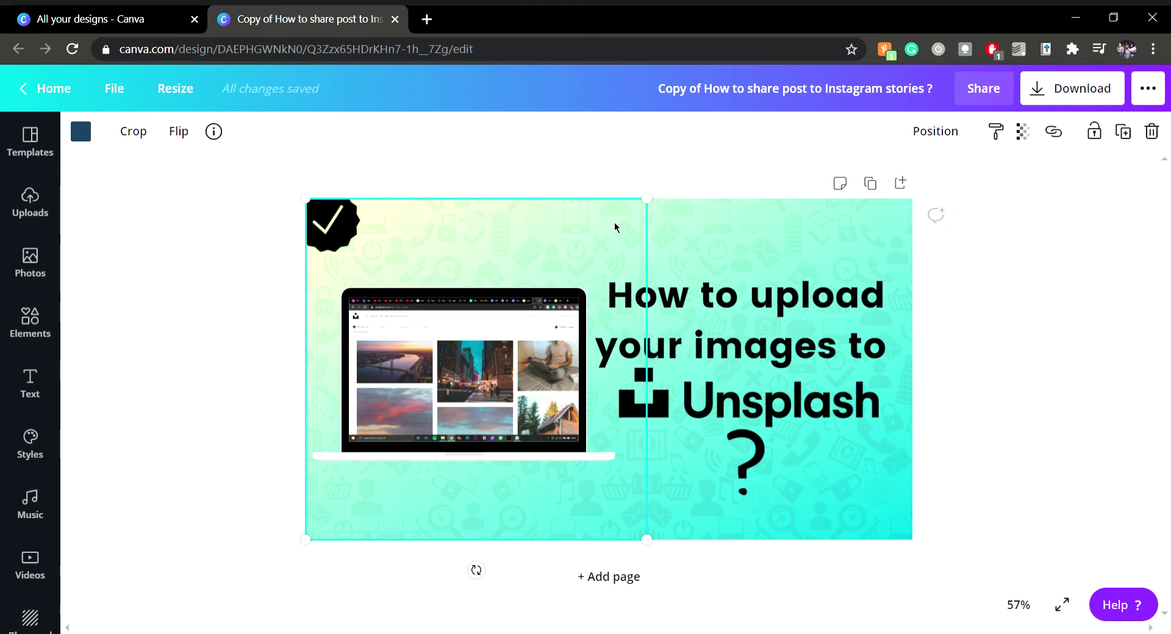
{"action": "key", "text": "ctrl+v"}
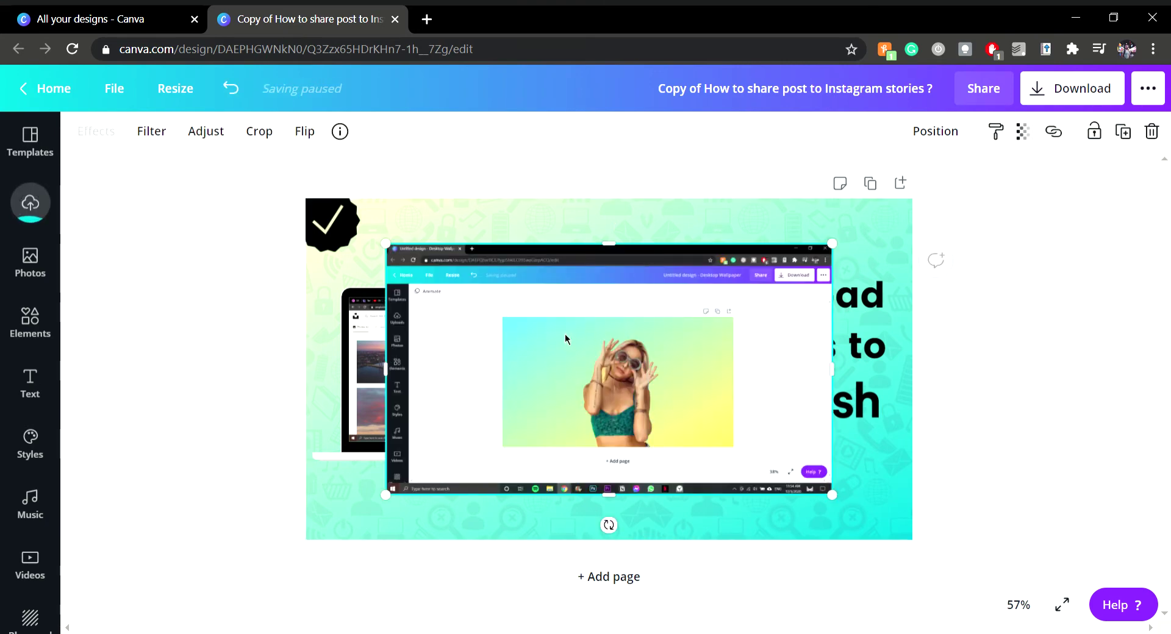
{"action": "left_click_drag", "start_coordinate": [567, 334], "coordinate": [872, 335]}
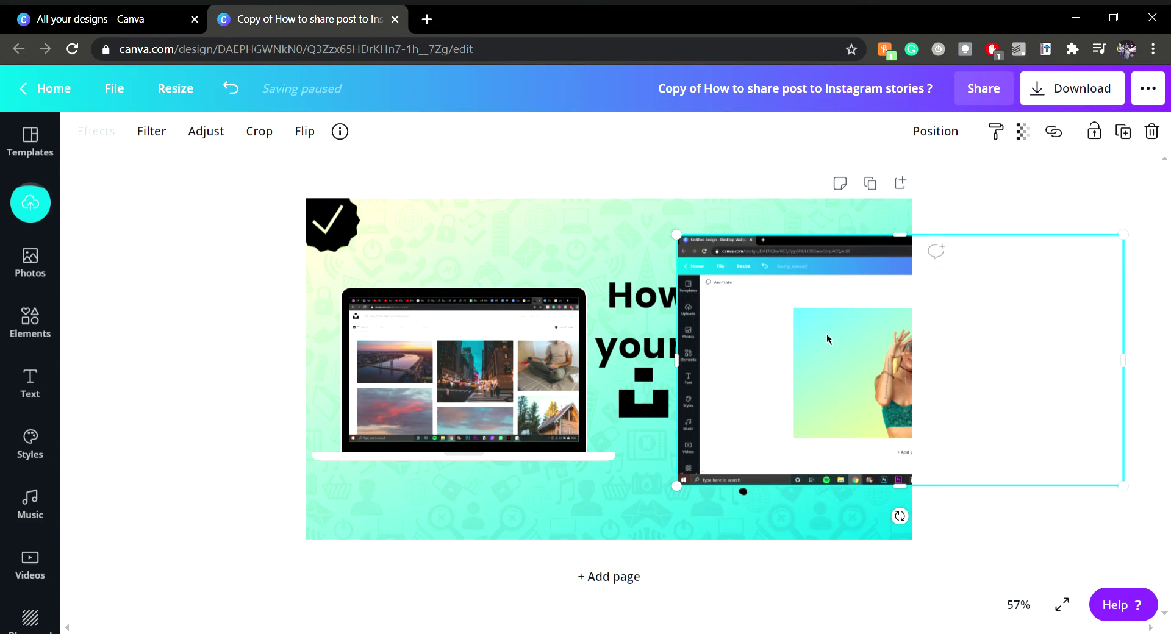
{"action": "left_click_drag", "start_coordinate": [826, 334], "coordinate": [593, 309]}
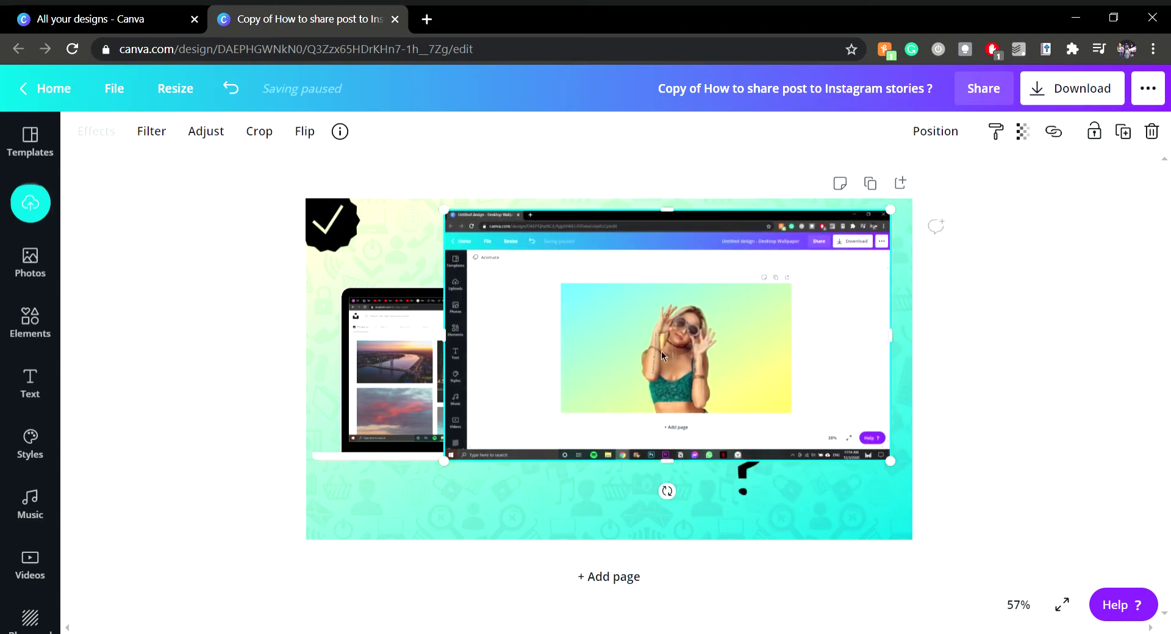
{"action": "left_click_drag", "start_coordinate": [693, 363], "coordinate": [741, 376]}
{"action": "left_click", "coordinate": [415, 353]}
{"action": "double_click", "coordinate": [415, 352]}
{"action": "left_click", "coordinate": [1032, 400]}
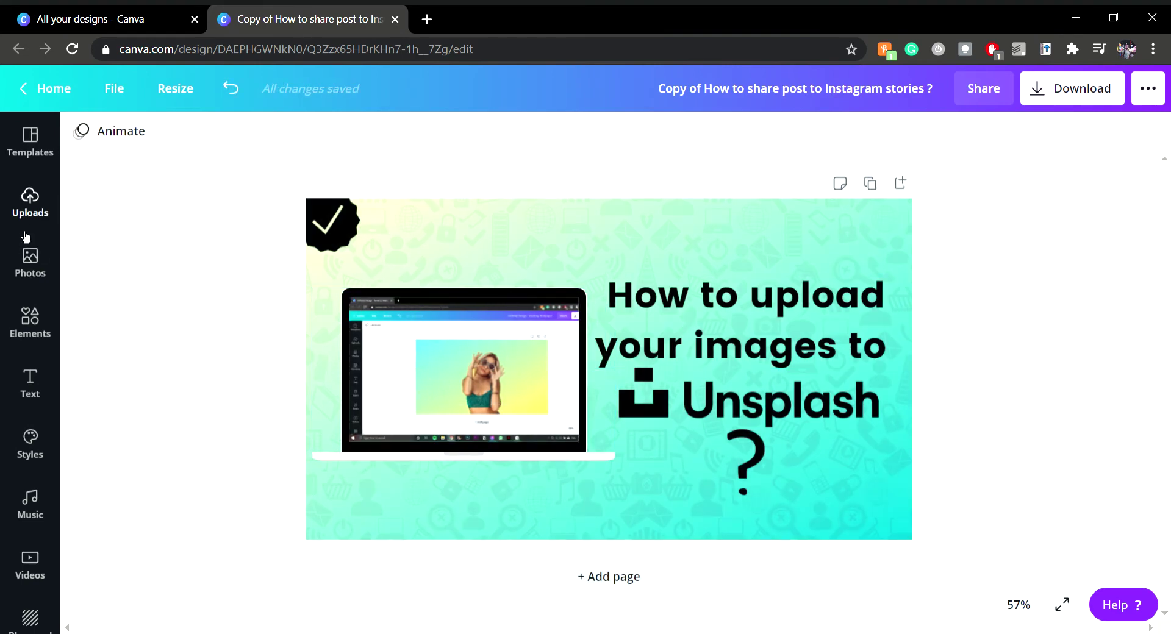
- Browse the full collection of frames in the elements library for device mockups such as the laptop
{"action": "left_click", "coordinate": [30, 340]}
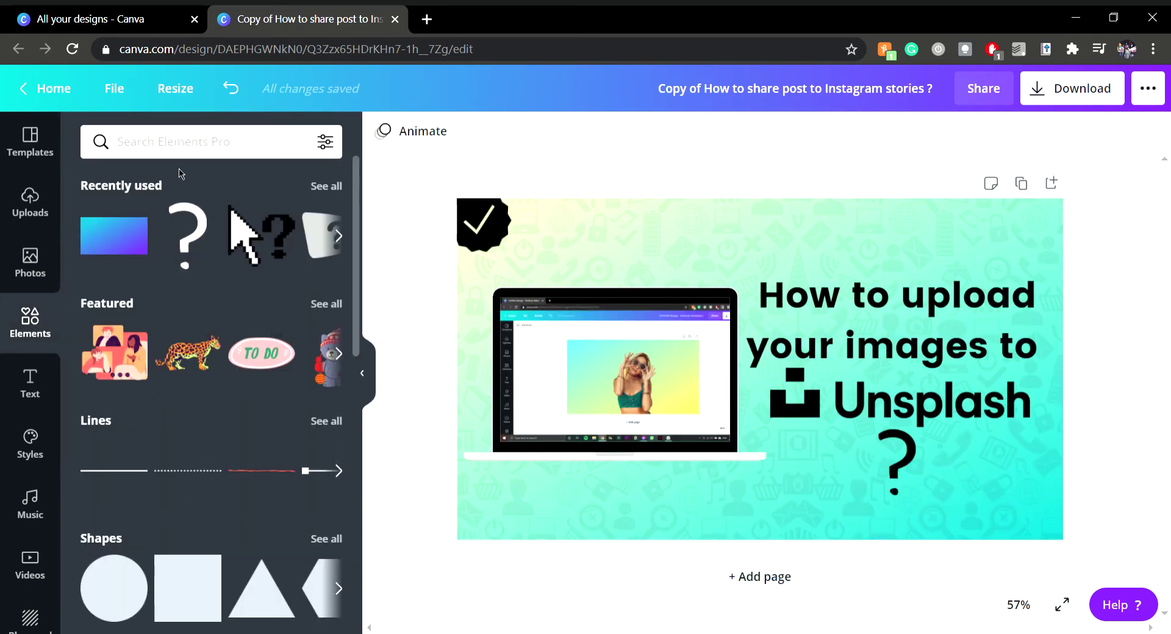
{"action": "scroll", "coordinate": [274, 305], "scroll_direction": "down", "scroll_amount": 4}
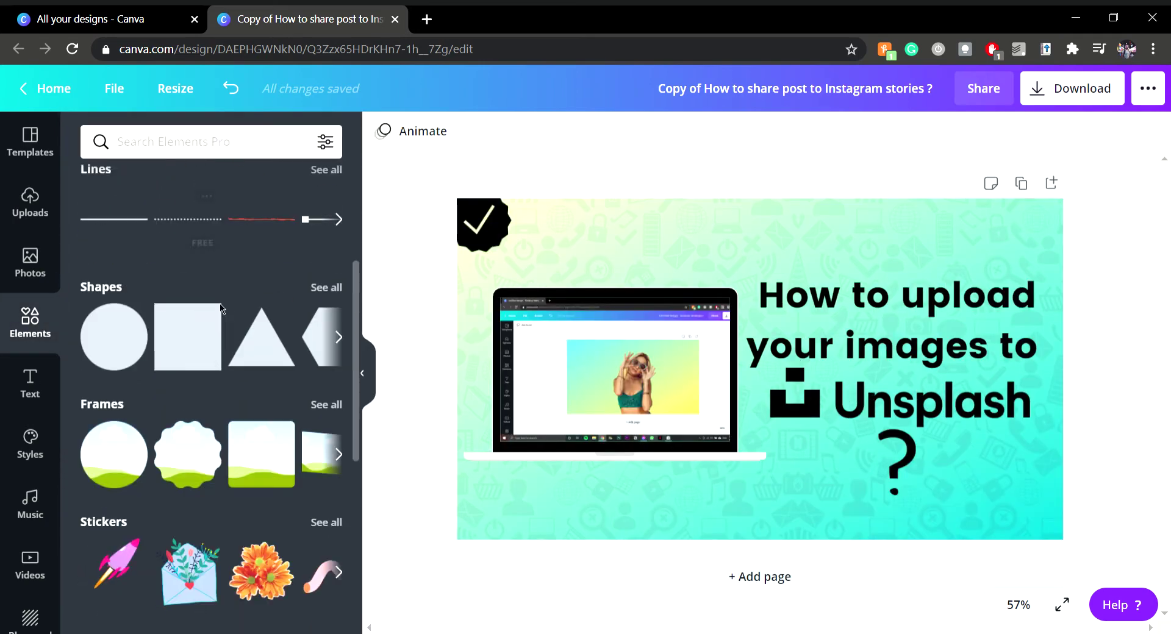
{"action": "left_click", "coordinate": [327, 405]}
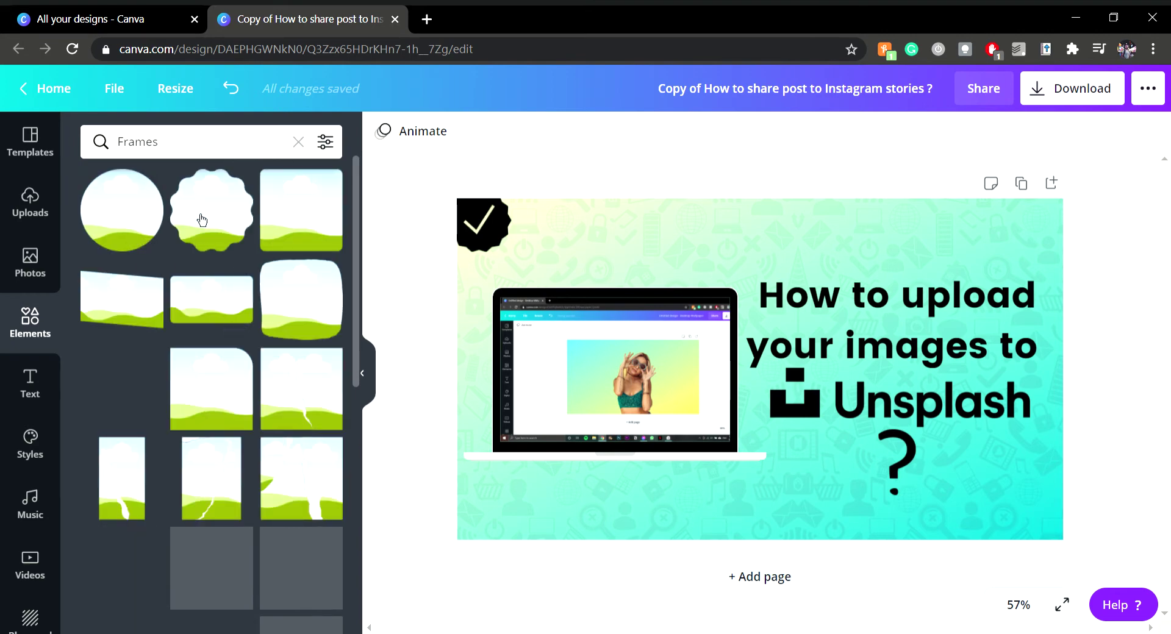
{"action": "scroll", "coordinate": [183, 313], "scroll_direction": "down", "scroll_amount": 8}
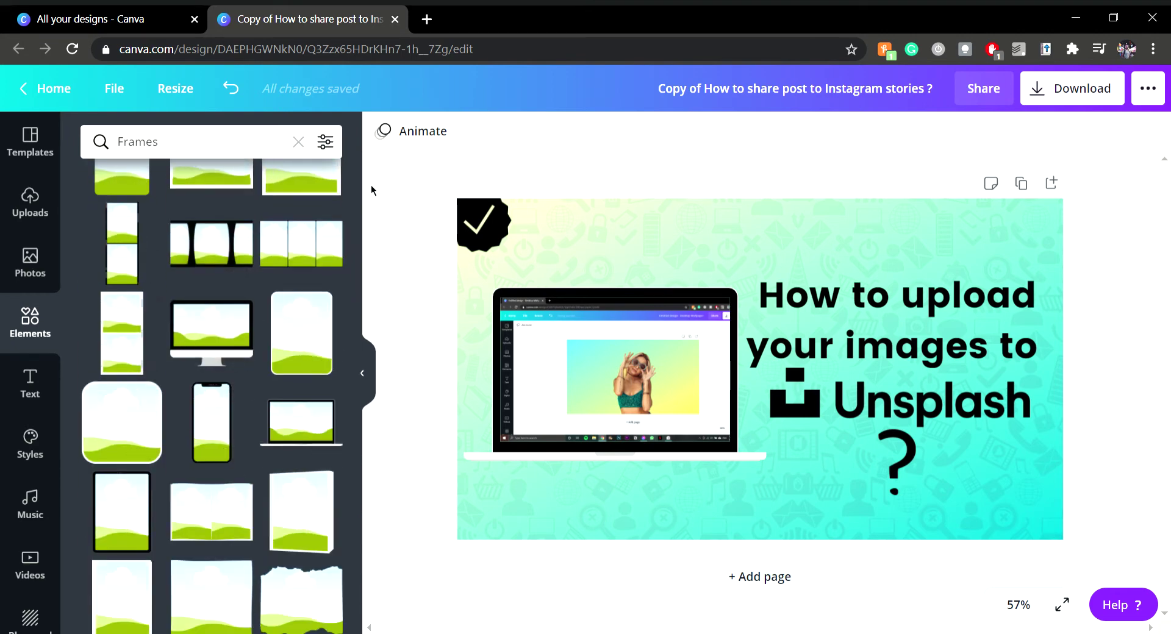
{"action": "left_click", "coordinate": [370, 384]}
{"action": "left_click", "coordinate": [303, 214]}
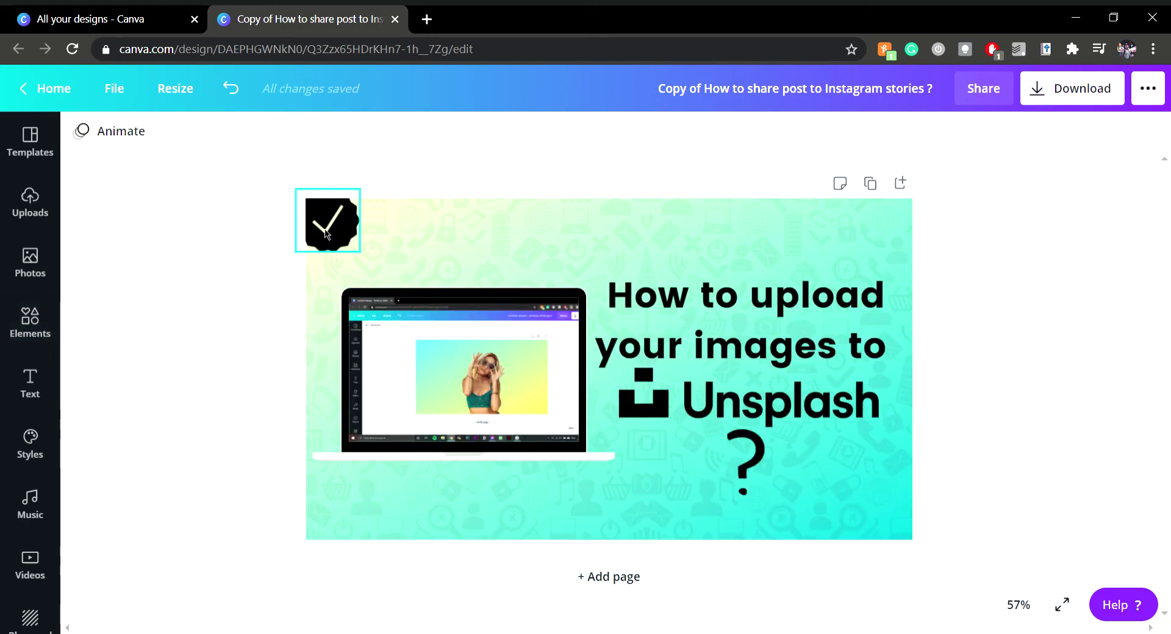
{"action": "left_click", "coordinate": [233, 235]}
- Delete the Unsplash logo and the question mark, and move the heading down into the freed space
{"action": "left_click", "coordinate": [770, 311]}
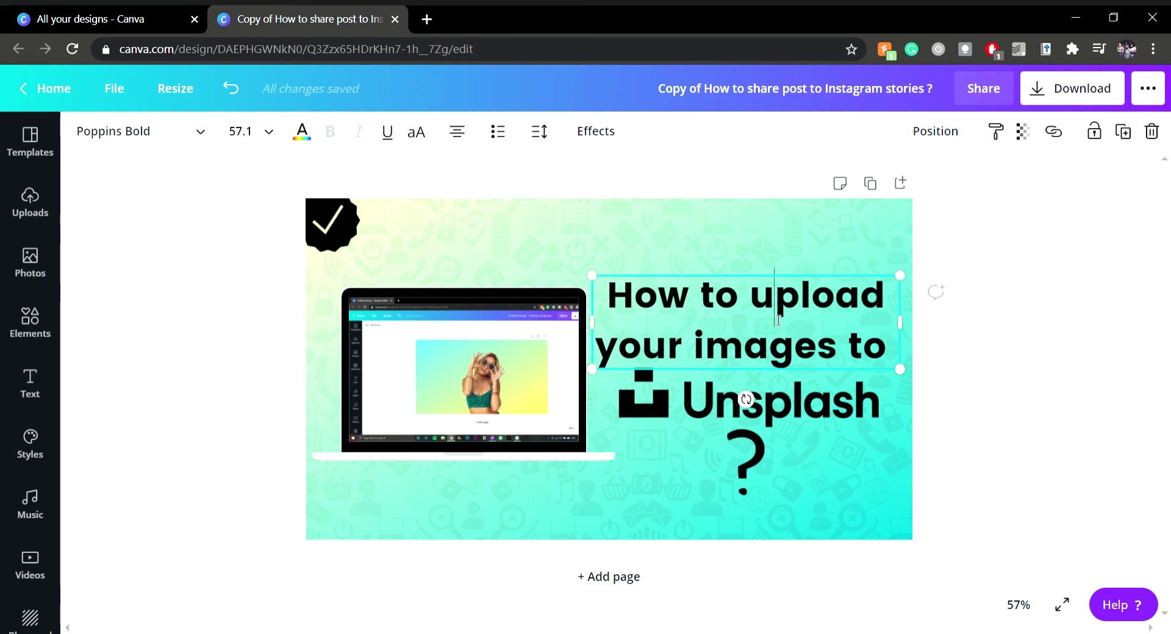
{"action": "left_click", "coordinate": [822, 416]}
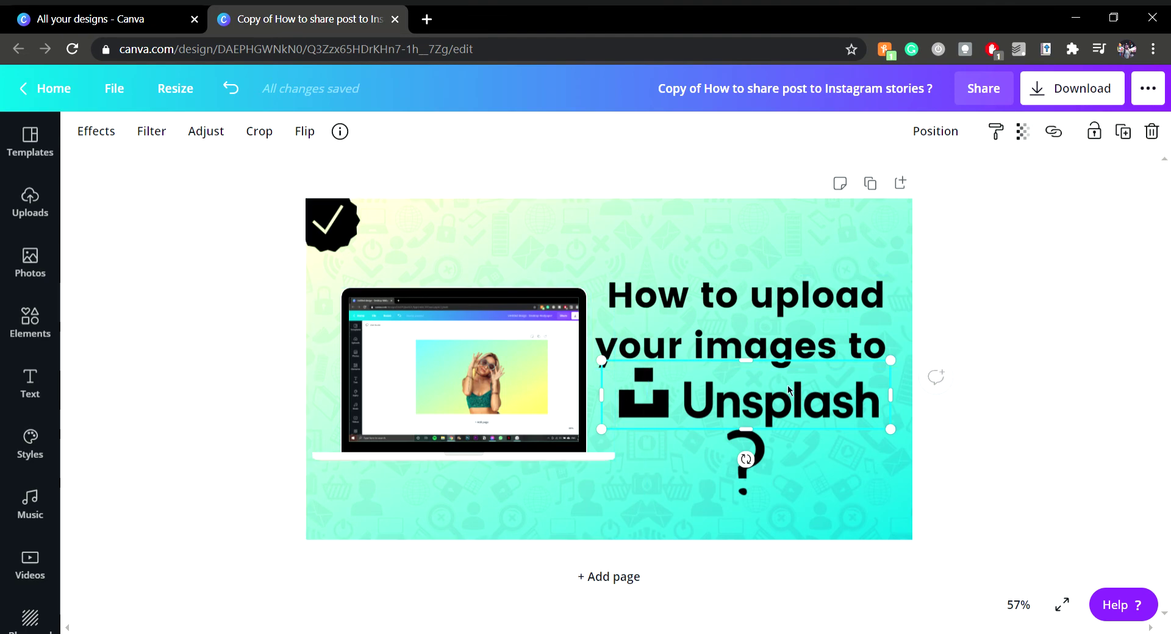
{"action": "key", "text": "Delete"}
{"action": "left_click", "coordinate": [753, 448]}
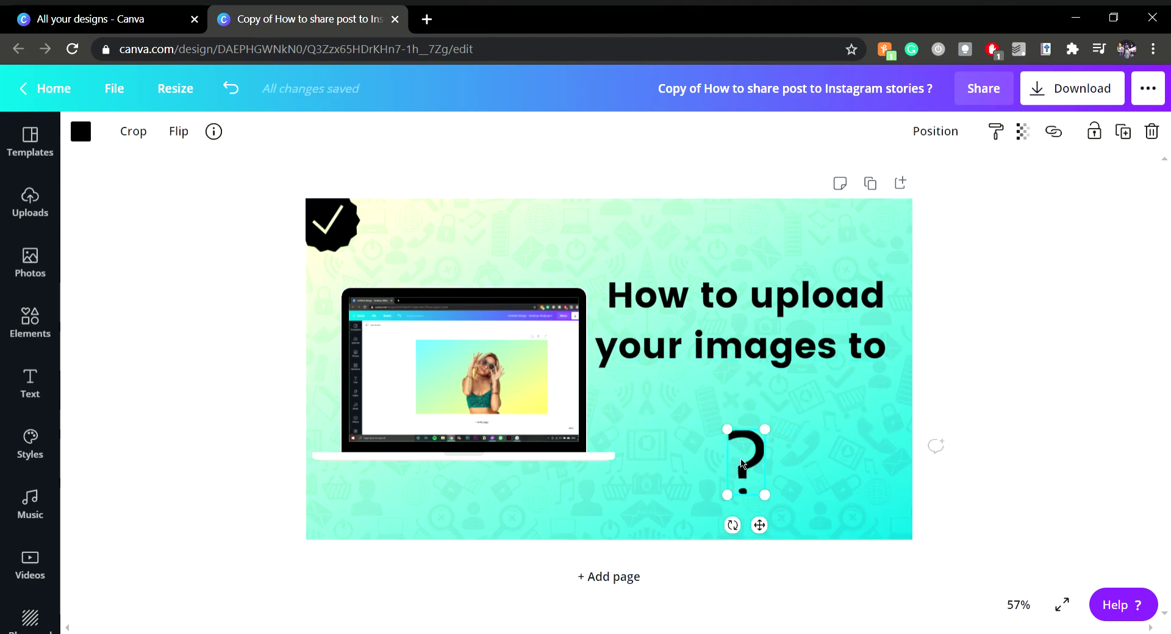
{"action": "key", "text": "Delete"}
{"action": "mouse_move", "coordinate": [754, 354]}
{"action": "left_mouse_down"}
{"action": "mouse_move", "coordinate": [745, 397]}
{"action": "mouse_move", "coordinate": [765, 381]}
{"action": "mouse_move", "coordinate": [768, 399]}
{"action": "mouse_move", "coordinate": [759, 375]}
{"action": "left_mouse_up"}
{"action": "left_click", "coordinate": [1074, 346]}
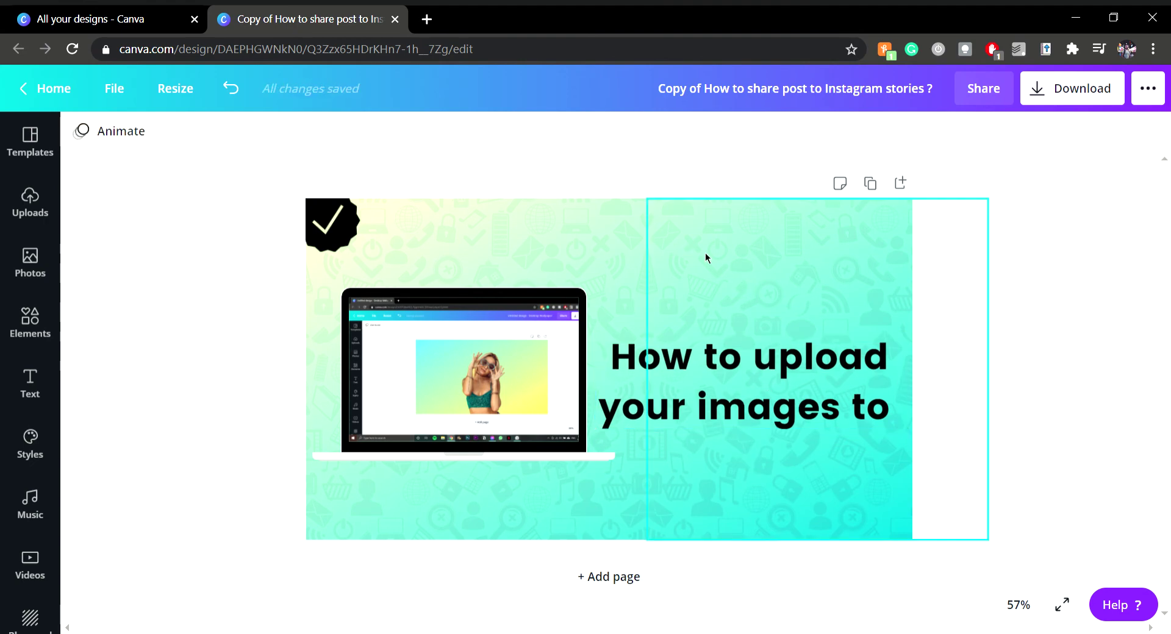
- Search the elements library for "canva" and add the round turquoise Canva logo to the thumbnail
{"action": "left_click", "coordinate": [27, 332]}
{"action": "left_click", "coordinate": [204, 147]}
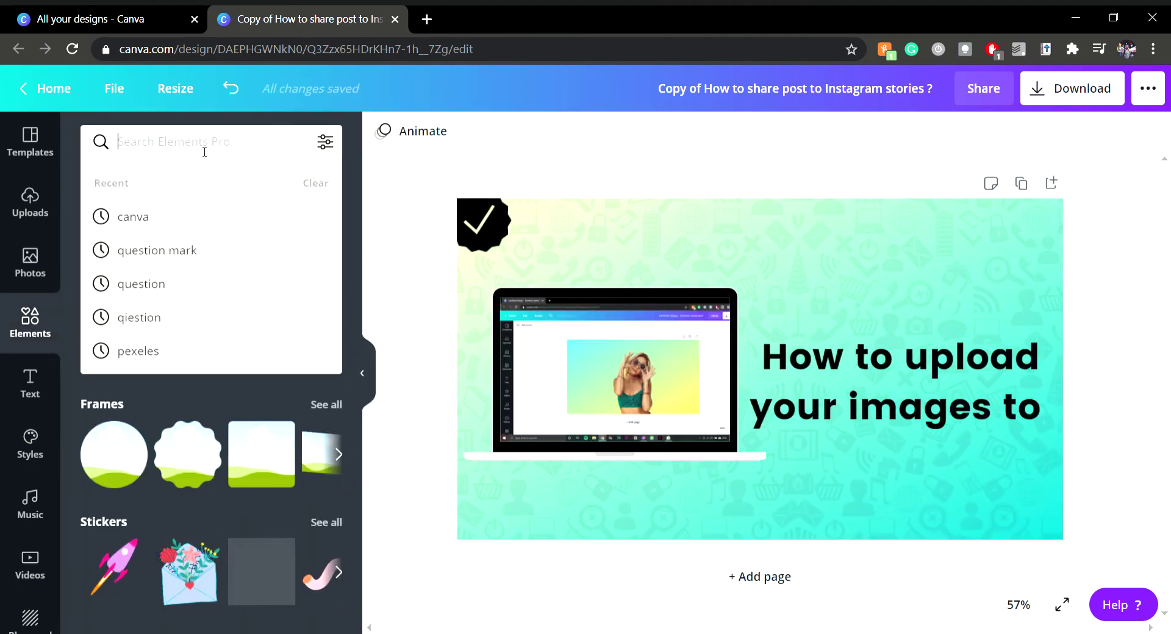
{"action": "type", "text": "can"}
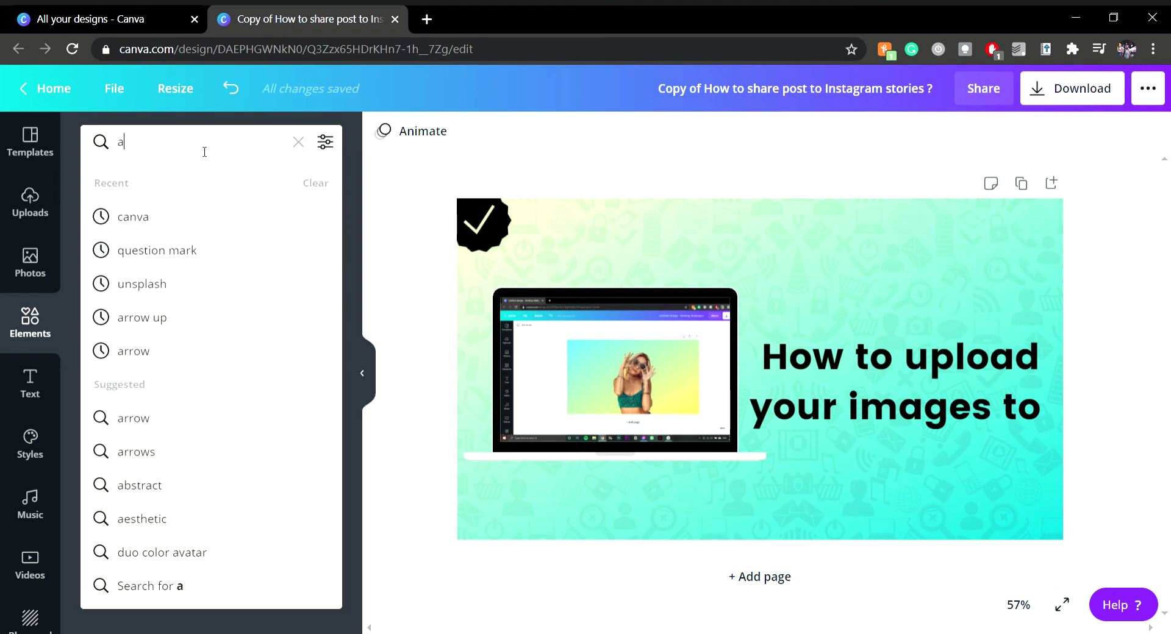
{"action": "type", "text": "va"}
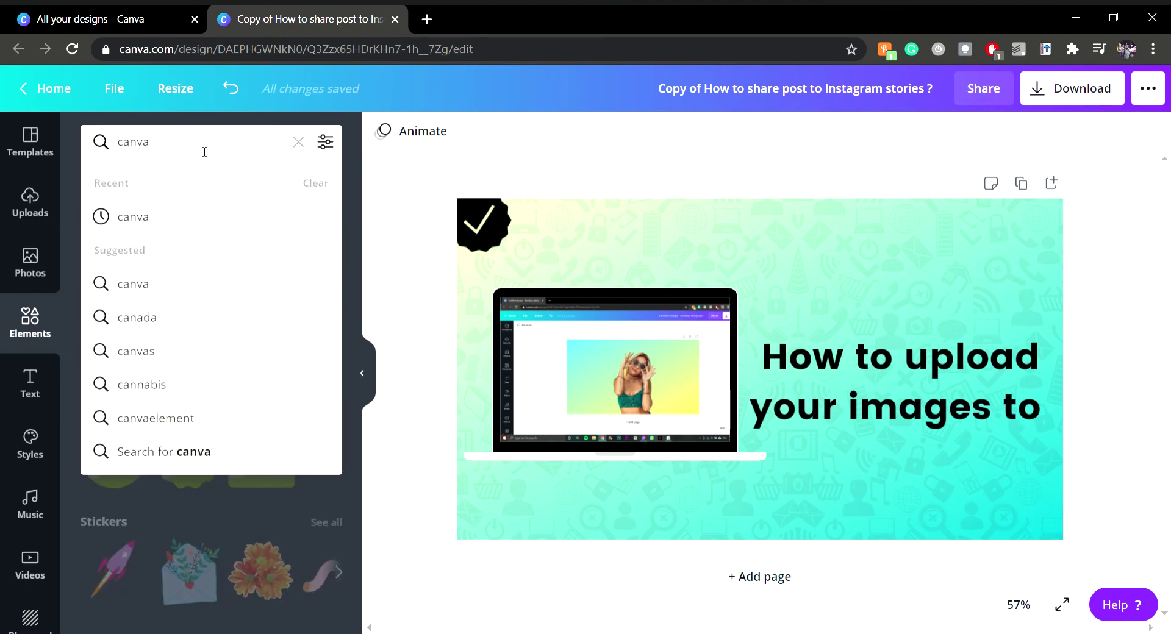
{"action": "key", "text": "Return"}
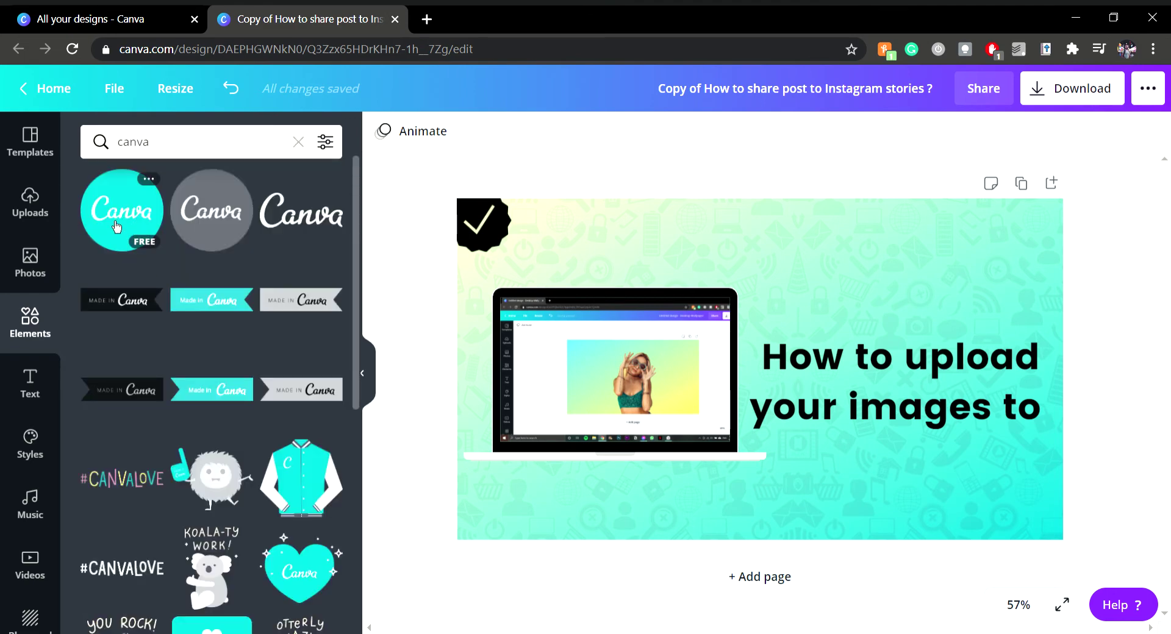
{"action": "scroll", "coordinate": [245, 301], "scroll_direction": "down", "scroll_amount": 5}
{"action": "scroll", "coordinate": [245, 302], "scroll_direction": "down", "scroll_amount": 3}
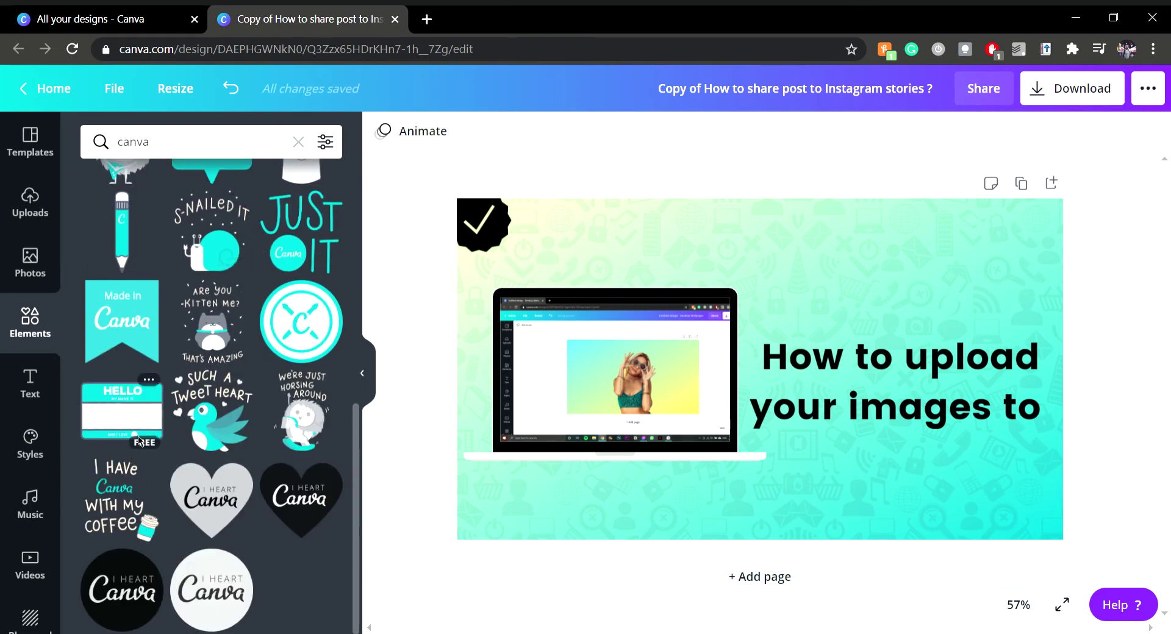
{"action": "scroll", "coordinate": [259, 439], "scroll_direction": "up", "scroll_amount": 6}
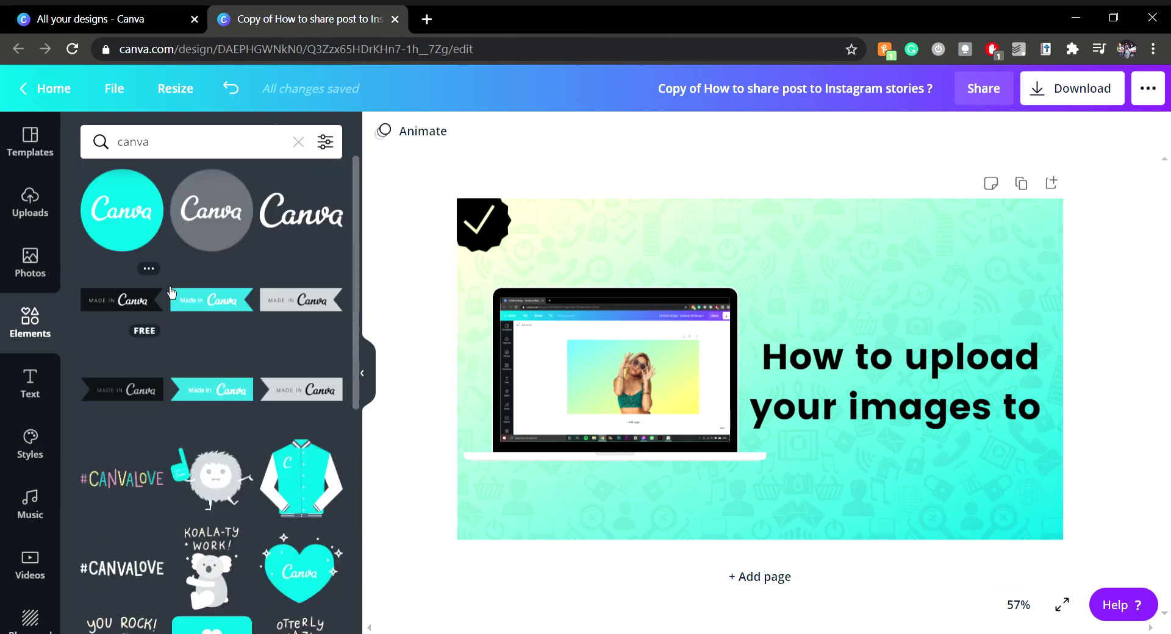
{"action": "left_click", "coordinate": [114, 231]}
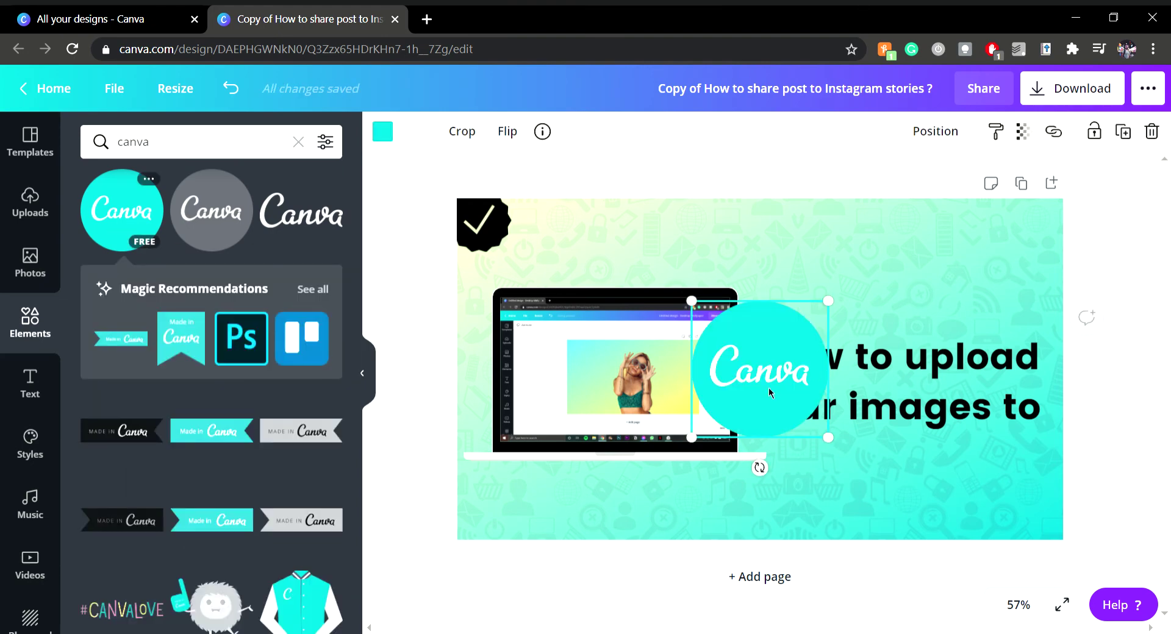
- Shrink the Canva logo and centre it directly above the heading
{"action": "left_click_drag", "start_coordinate": [768, 386], "coordinate": [909, 304]}
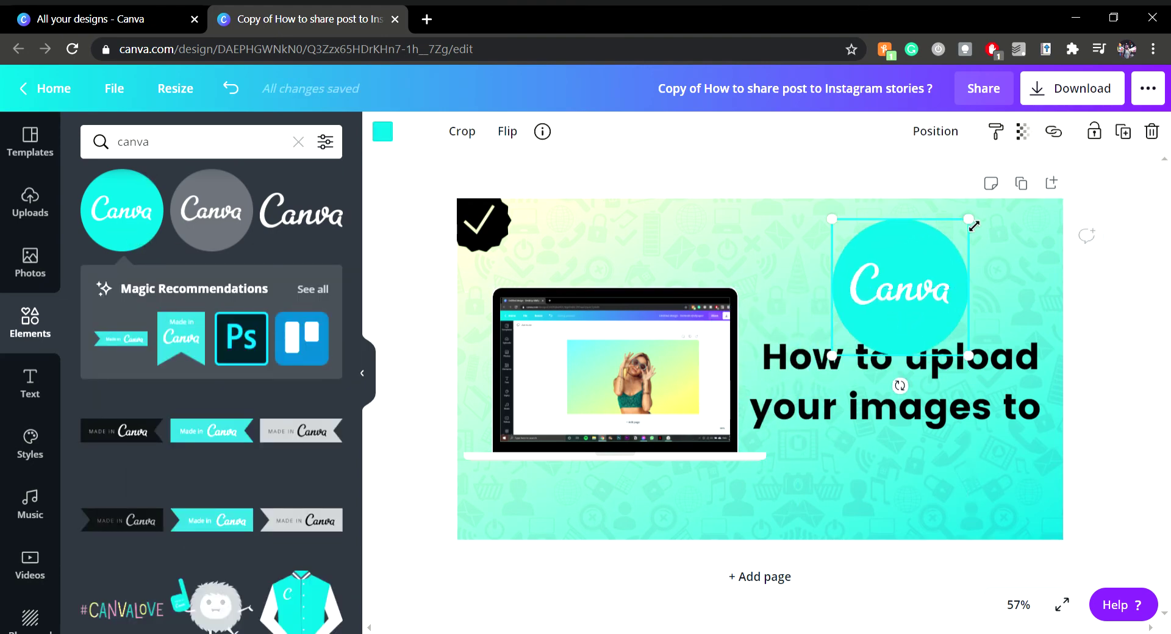
{"action": "left_click_drag", "start_coordinate": [973, 226], "coordinate": [927, 277]}
{"action": "left_click_drag", "start_coordinate": [879, 333], "coordinate": [905, 316]}
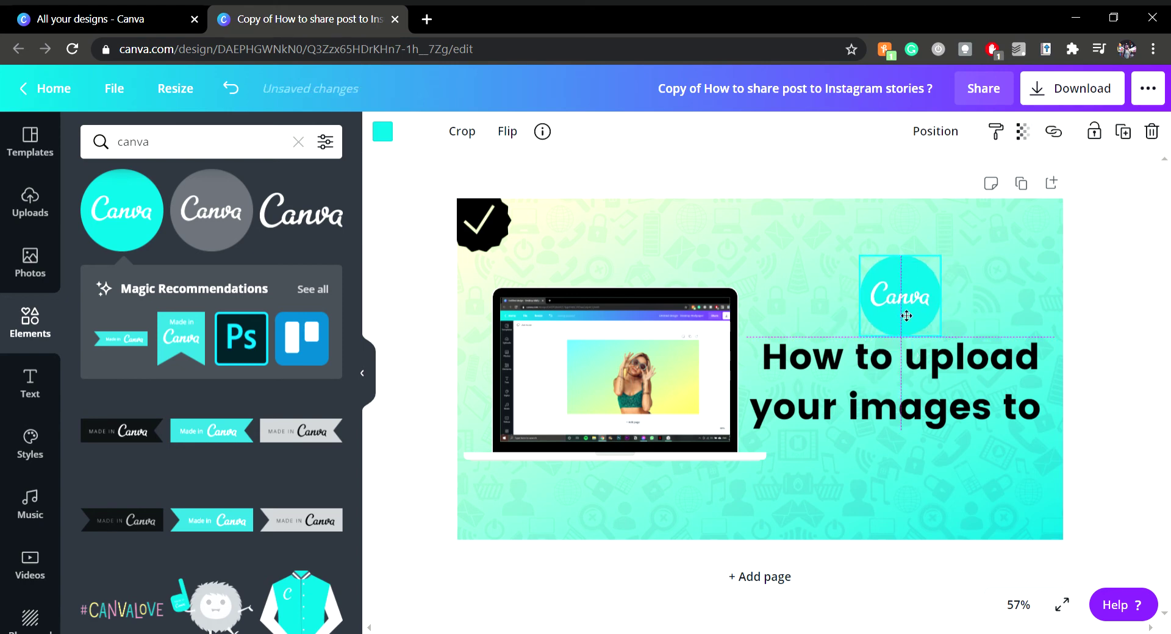
- Replace the heading text with "How to remove image background in Canva?"
{"action": "left_click", "coordinate": [931, 367]}
{"action": "left_click", "coordinate": [943, 405]}
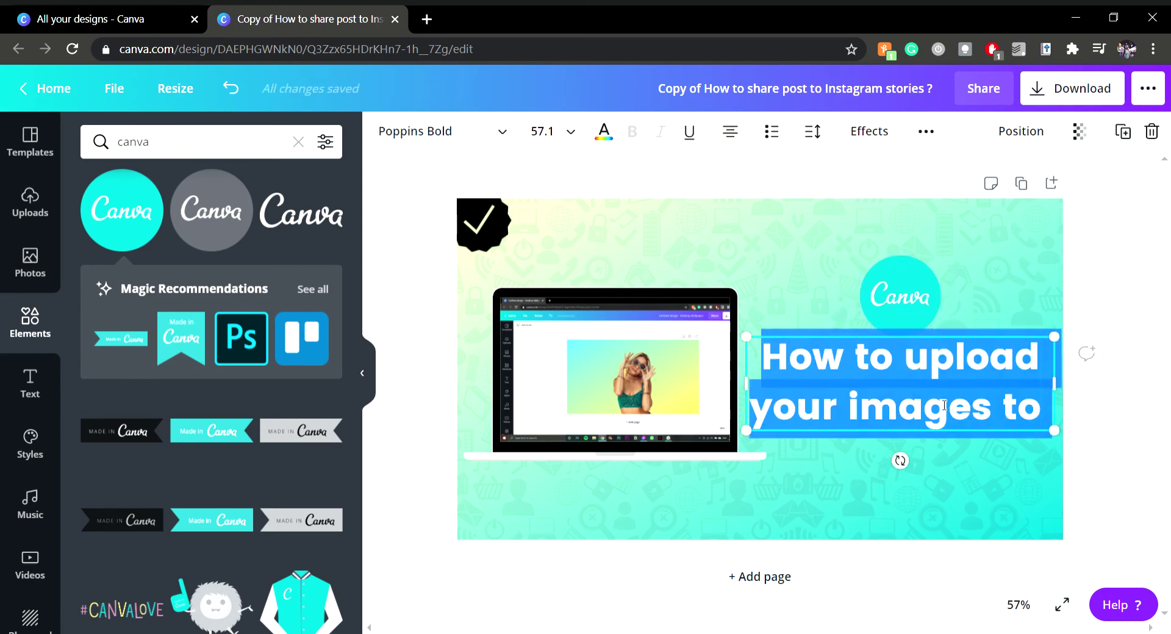
{"action": "type", "text": "How to"}
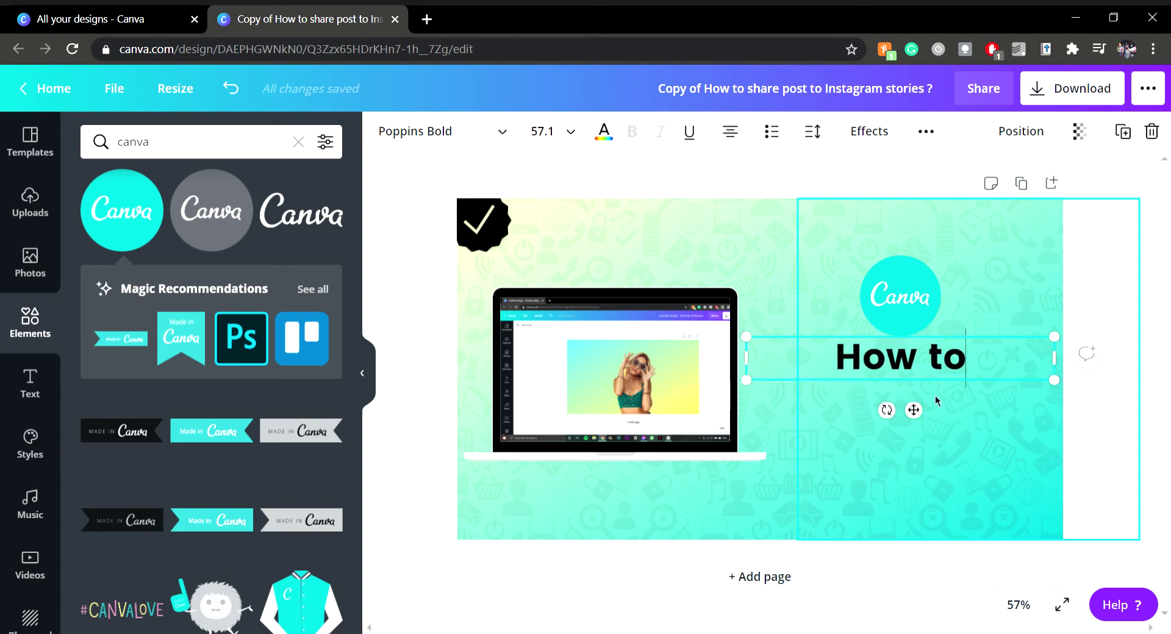
{"action": "type", "text": " remove image "}
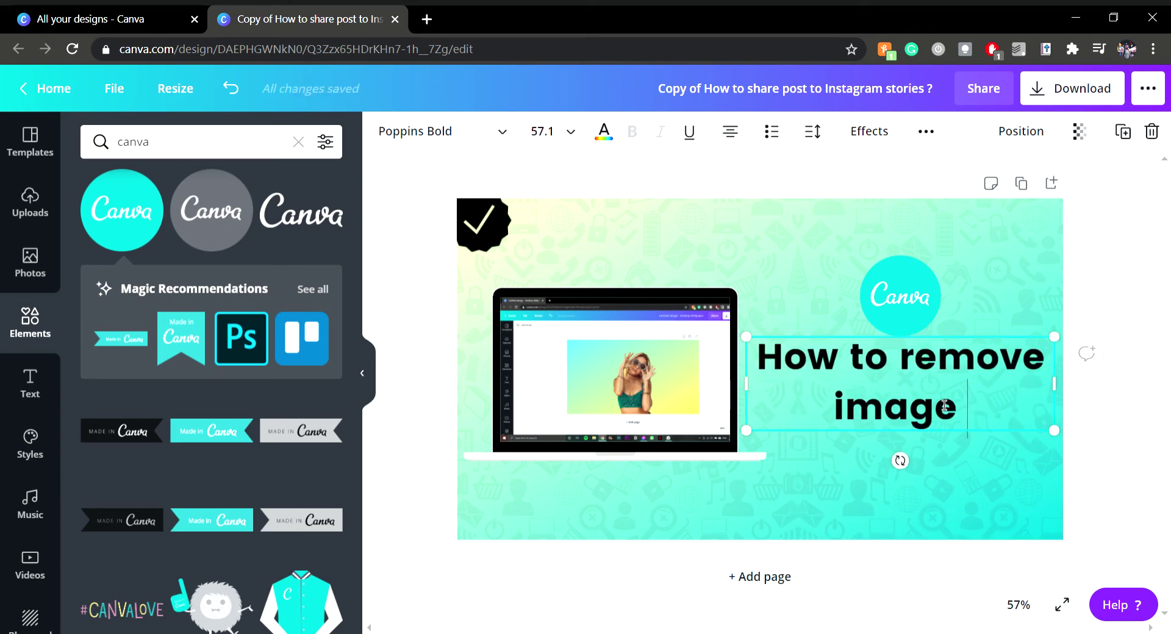
{"action": "type", "text": "backgro"}
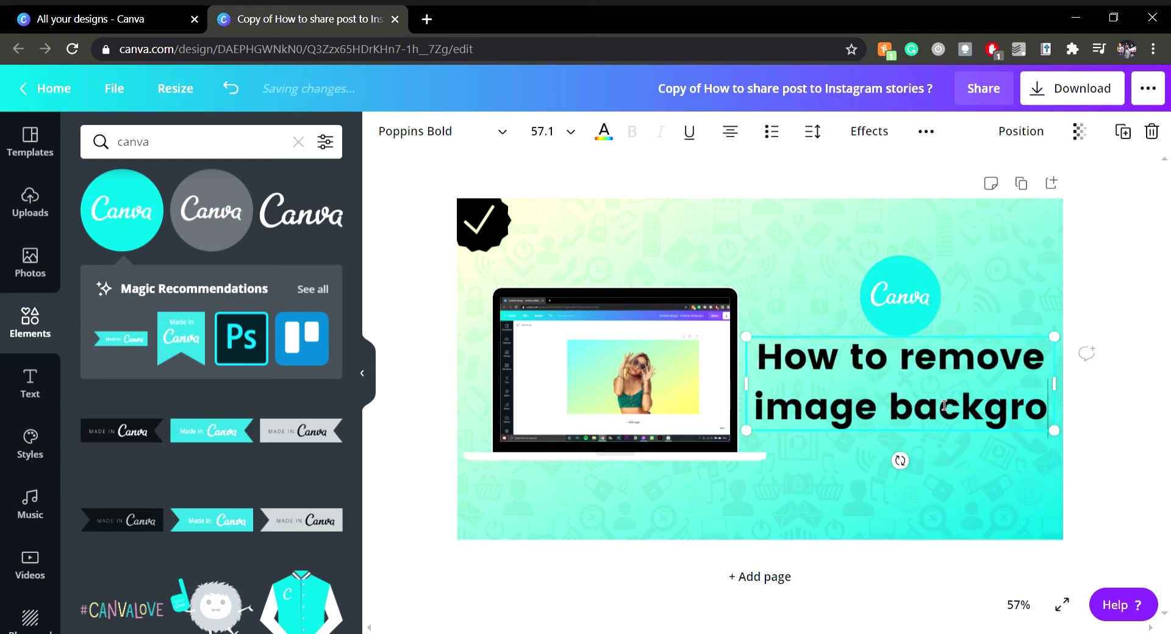
{"action": "type", "text": "und in"}
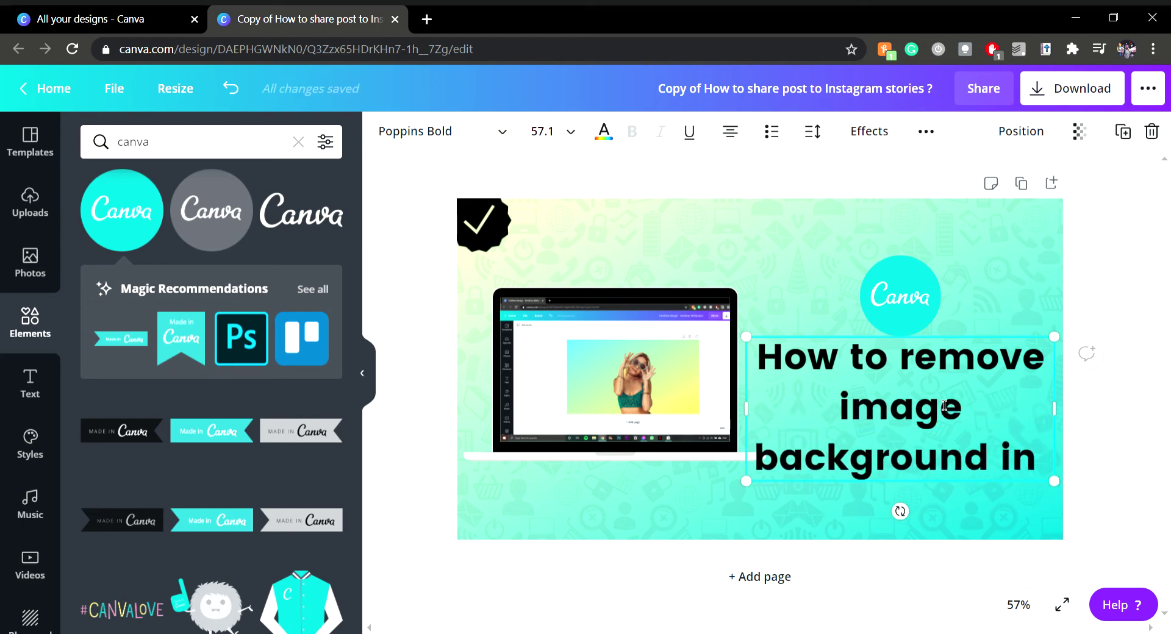
{"action": "type", "text": " Canva"}
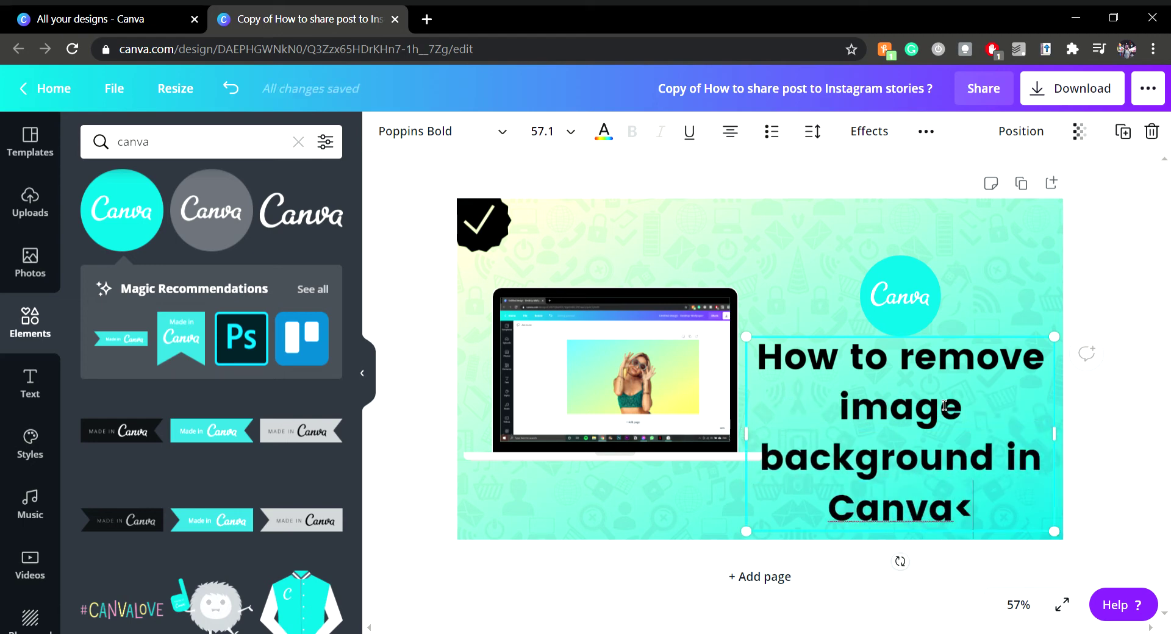
{"action": "type", "text": "?"}
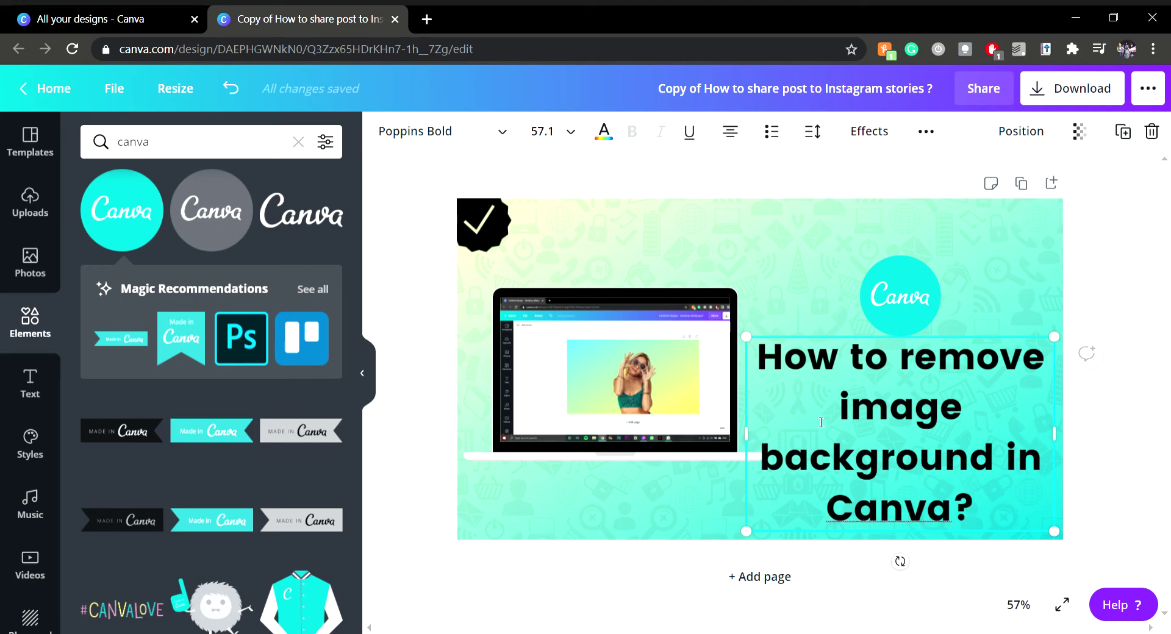
- Move the Canva logo and heading slightly up, and scale the heading to font size 52.5, centred beneath the logo
{"action": "left_click", "coordinate": [912, 292]}
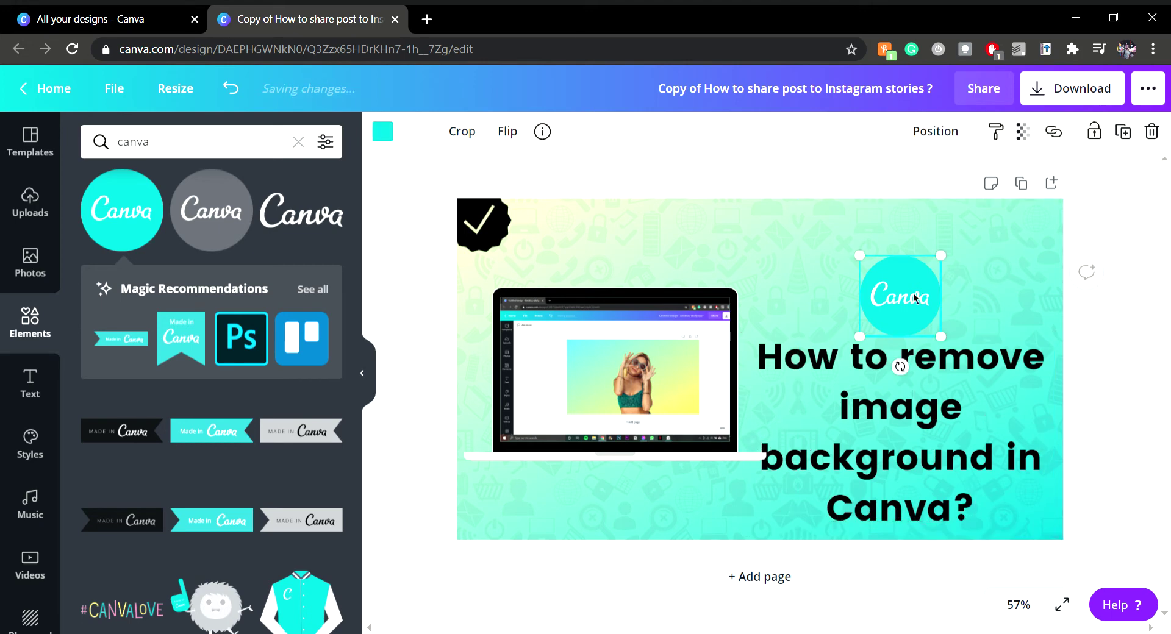
{"action": "left_click_drag", "start_coordinate": [912, 292], "coordinate": [912, 284]}
{"action": "left_click", "coordinate": [931, 455]}
{"action": "left_click_drag", "start_coordinate": [970, 470], "coordinate": [978, 462]}
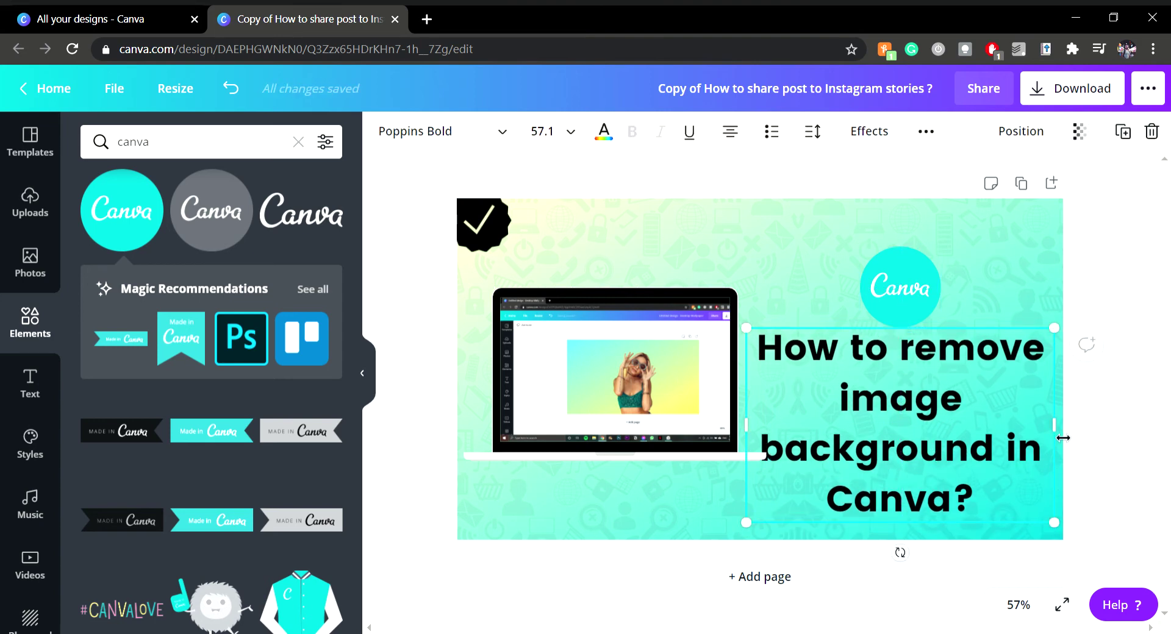
{"action": "left_click_drag", "start_coordinate": [1062, 536], "coordinate": [1038, 519]}
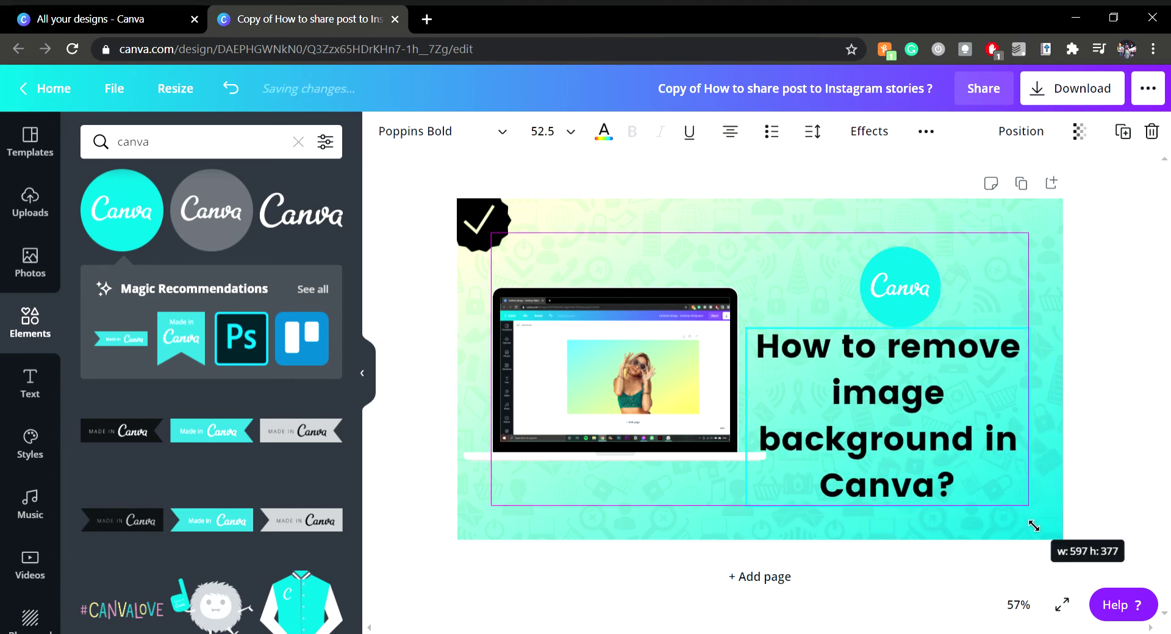
{"action": "left_click_drag", "start_coordinate": [904, 431], "coordinate": [912, 432]}
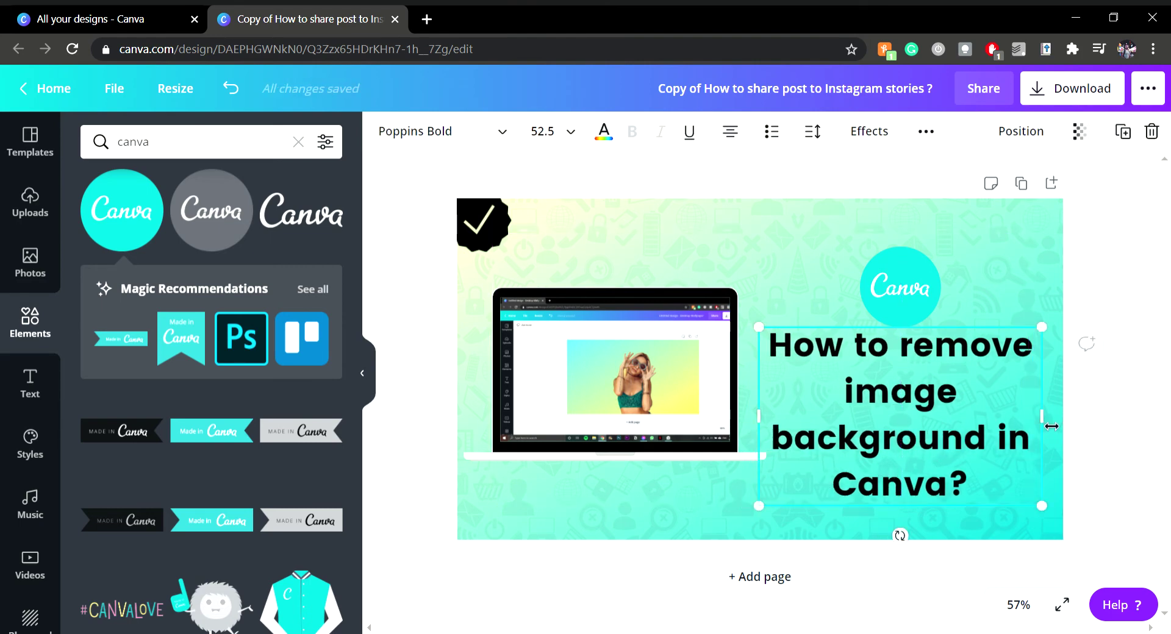
- Widen the heading's text box slightly and nudge it down, keeping it centred beneath the Canva logo
{"action": "left_click_drag", "start_coordinate": [1054, 429], "coordinate": [1055, 431]}
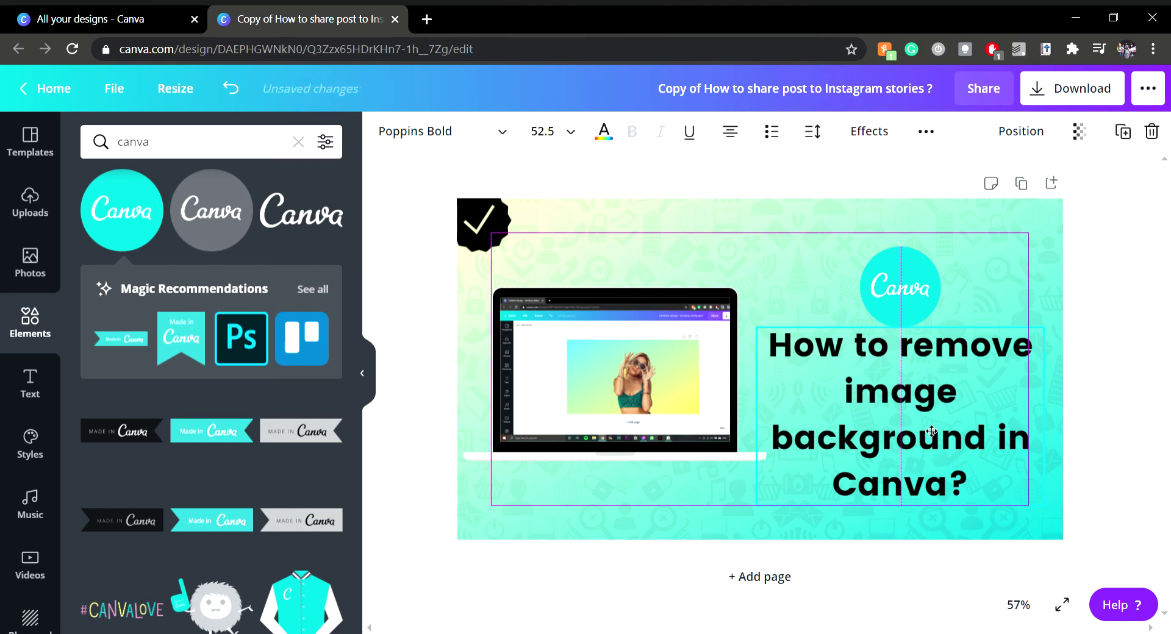
{"action": "left_click_drag", "start_coordinate": [933, 431], "coordinate": [931, 432]}
{"action": "left_click", "coordinate": [1132, 422]}
- Send the icon pattern on the thumbnail's left half to the back, behind the gradient background
{"action": "left_click", "coordinate": [729, 254]}
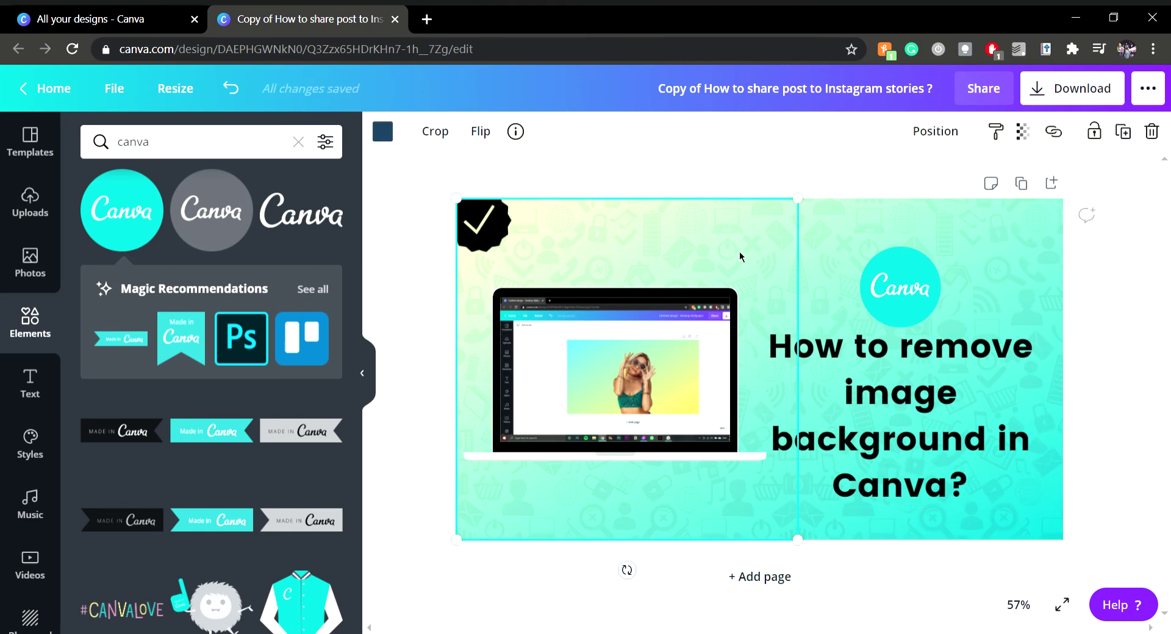
{"action": "right_click", "coordinate": [736, 253]}
{"action": "left_click", "coordinate": [852, 406]}
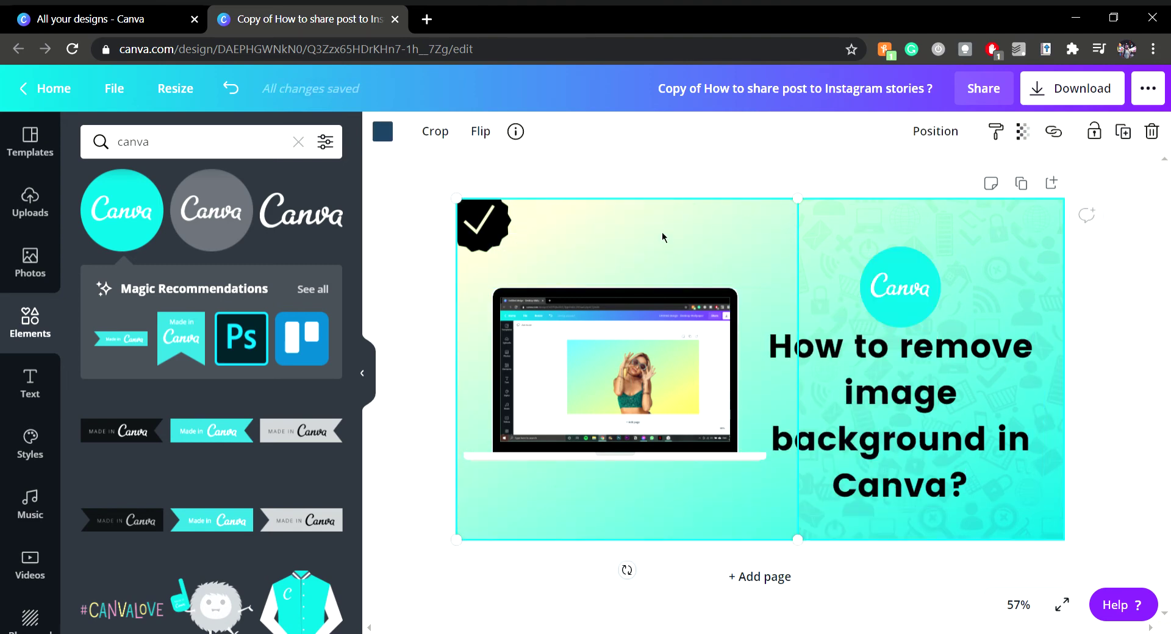
- Try light green from the photo colours as the gradient background's first colour
{"action": "left_click", "coordinate": [629, 227]}
{"action": "left_click", "coordinate": [382, 141]}
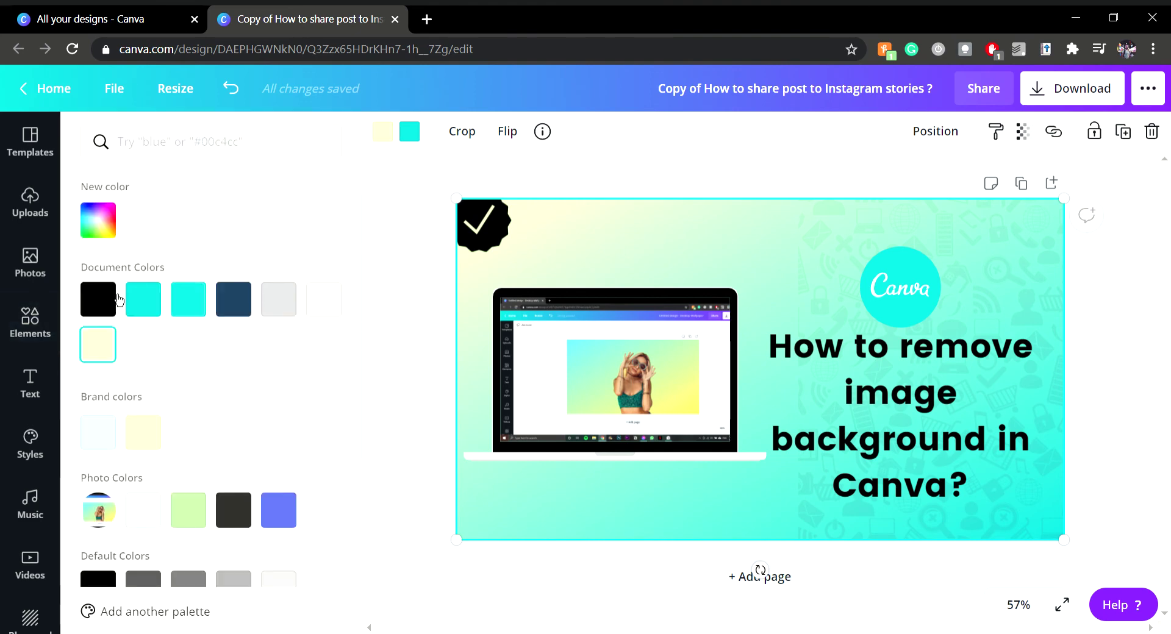
{"action": "scroll", "coordinate": [195, 366], "scroll_direction": "down", "scroll_amount": 2}
{"action": "left_click", "coordinate": [198, 437]}
- Set the gradient background's second colour to the default pink, trying yellow-green and light aqua along the way
{"action": "left_click", "coordinate": [416, 140]}
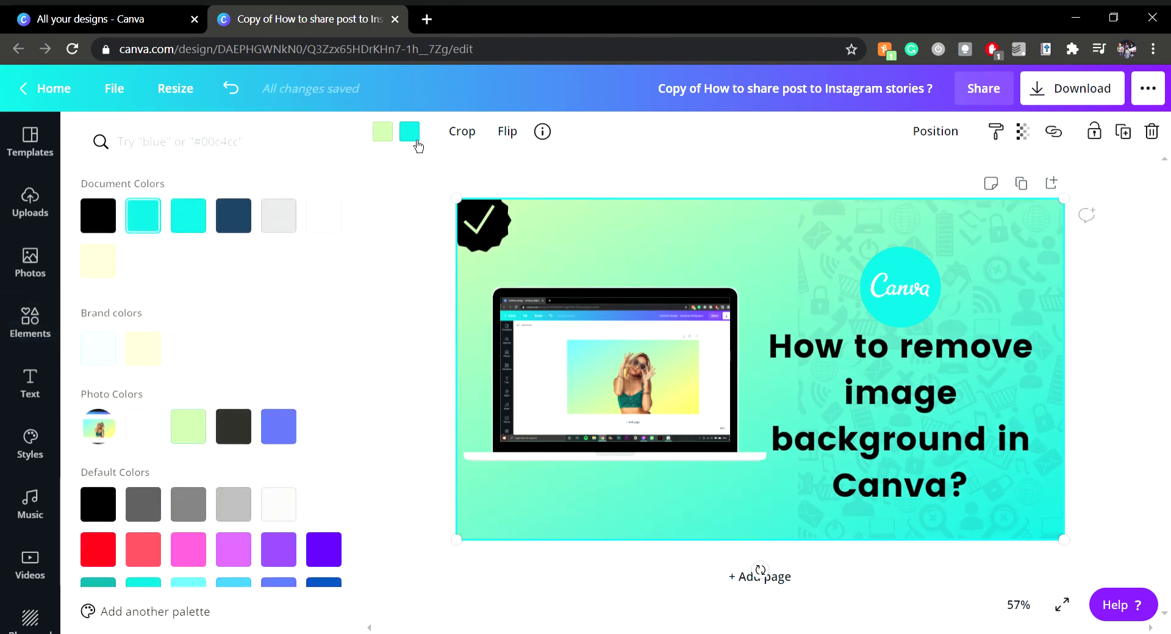
{"action": "scroll", "coordinate": [223, 566], "scroll_direction": "down", "scroll_amount": 2}
{"action": "left_click", "coordinate": [202, 462]}
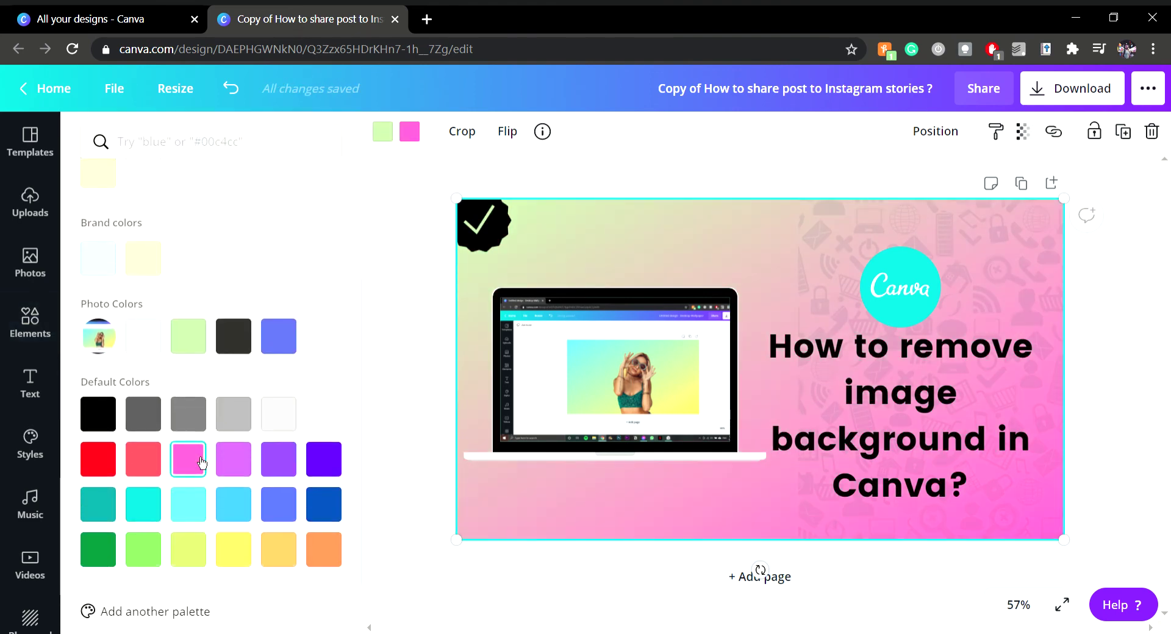
{"action": "left_click", "coordinate": [204, 562]}
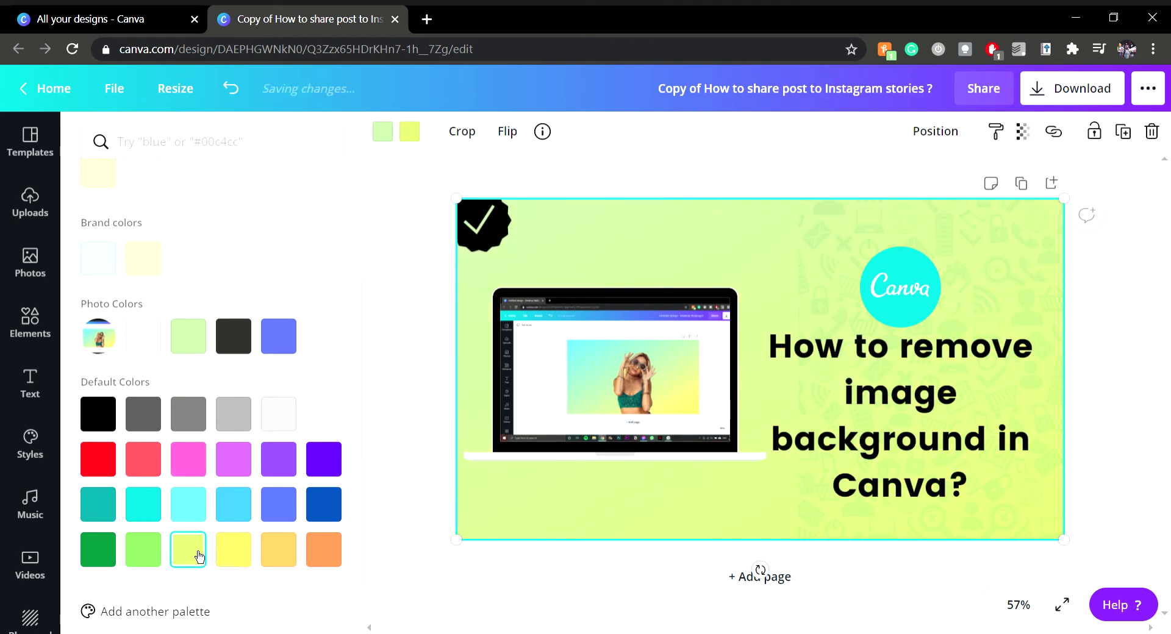
{"action": "left_click", "coordinate": [201, 512]}
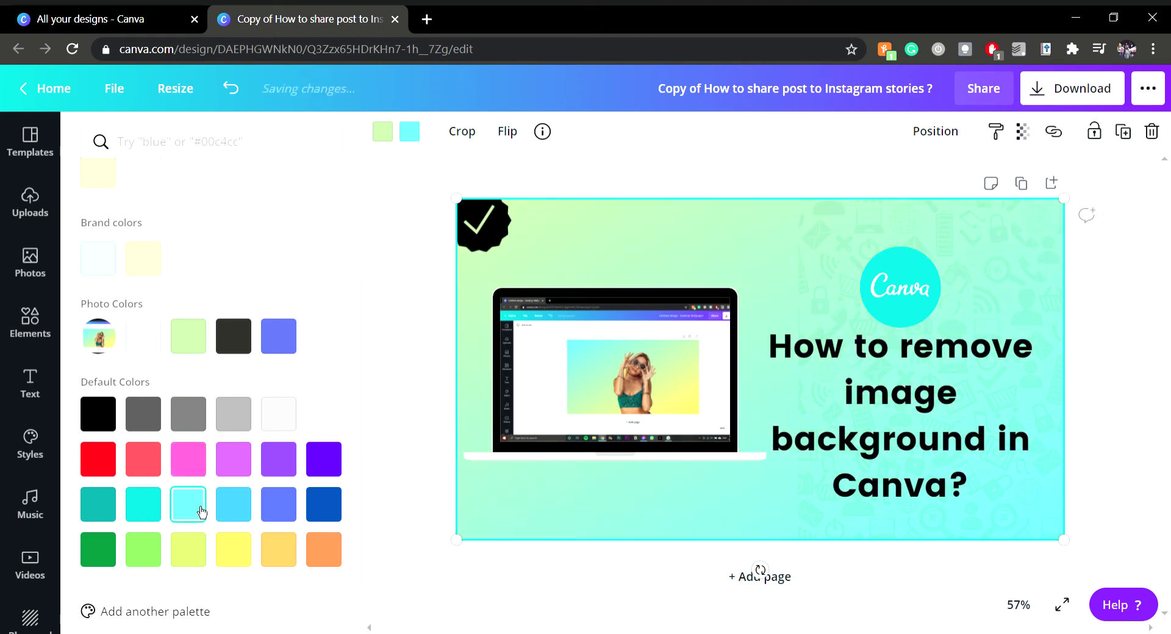
{"action": "left_click", "coordinate": [203, 475]}
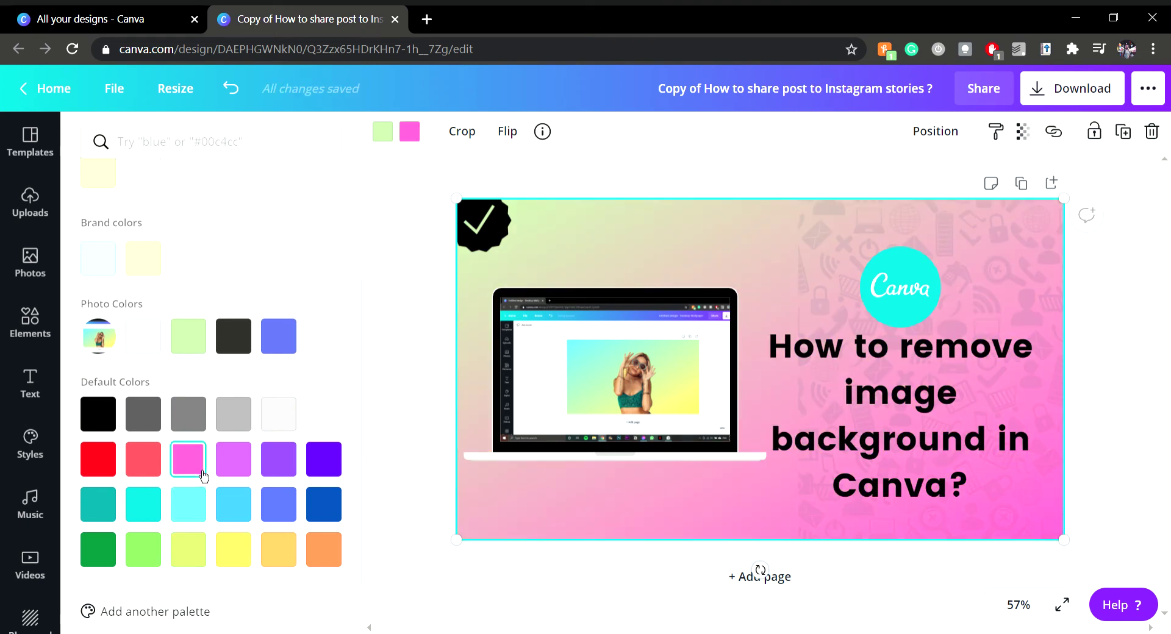
- Set the gradient background's first colour to the default light aqua, after trying yellow-green and bright green
{"action": "left_click", "coordinate": [394, 140]}
{"action": "left_click", "coordinate": [203, 559]}
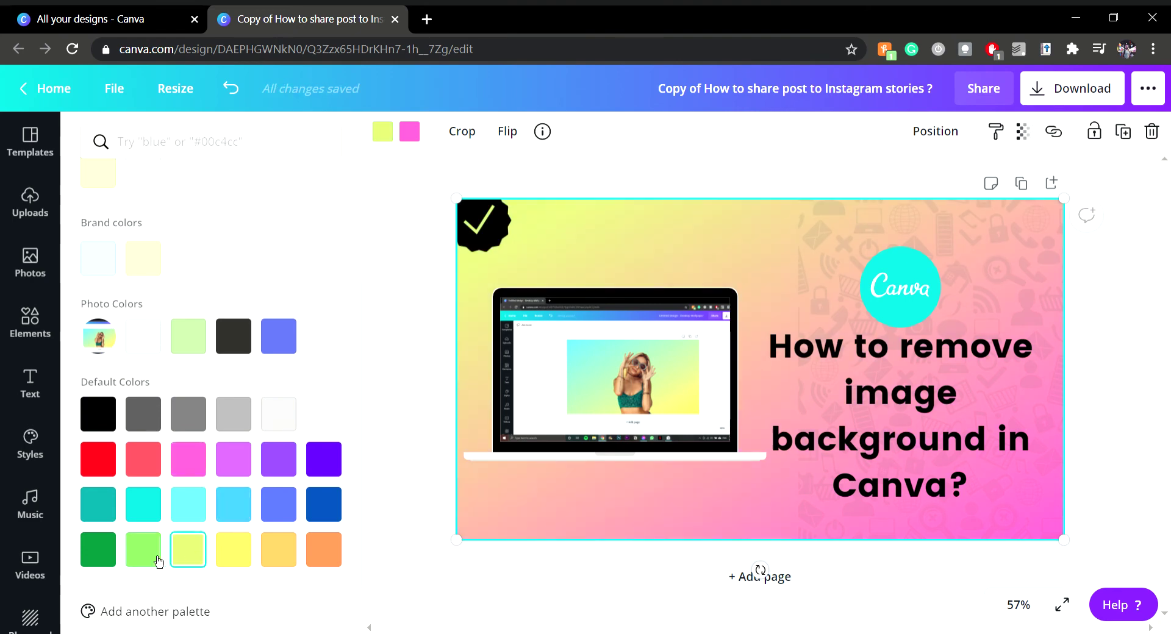
{"action": "left_click", "coordinate": [158, 560]}
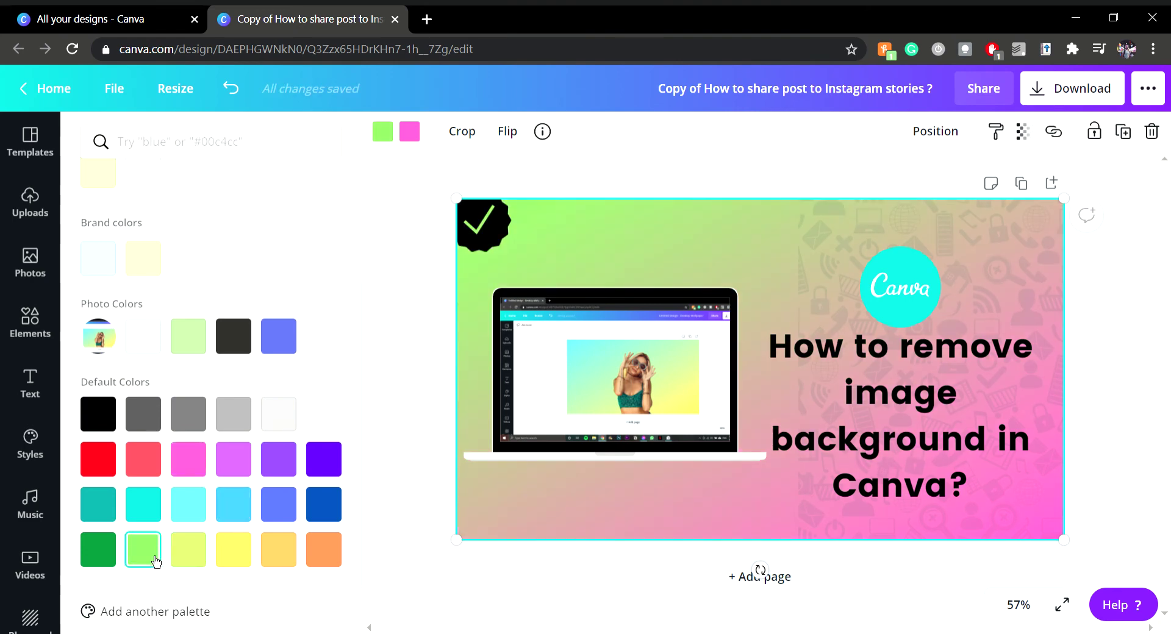
{"action": "left_click", "coordinate": [187, 503]}
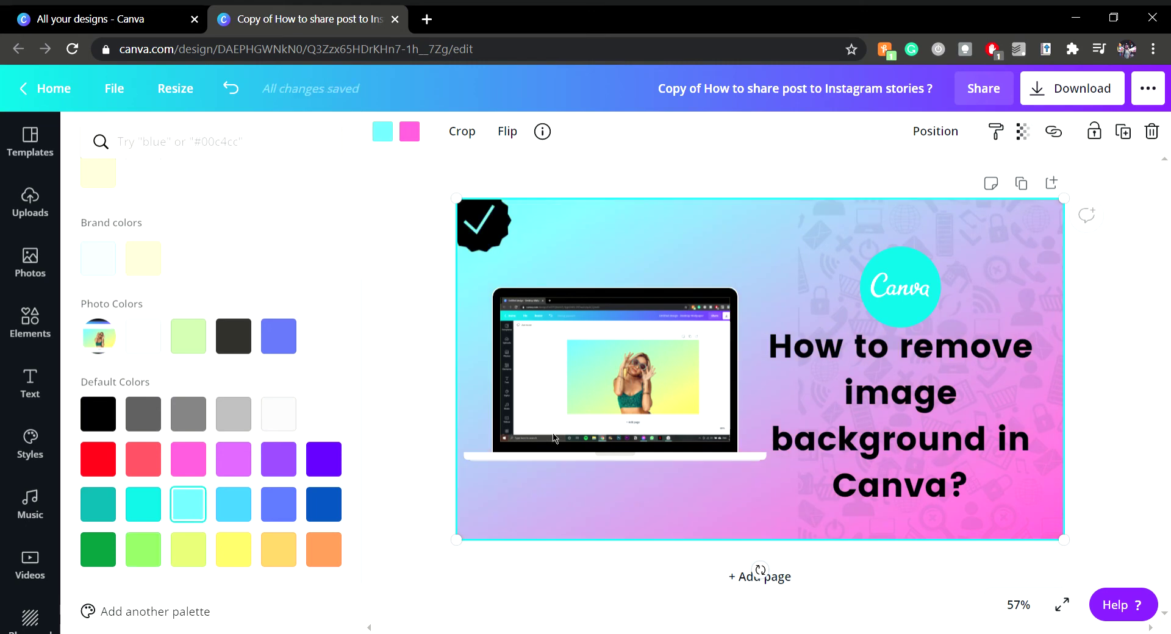
- Send the recoloured gradient background to the back, behind both icon patterns
{"action": "left_click", "coordinate": [1042, 387]}
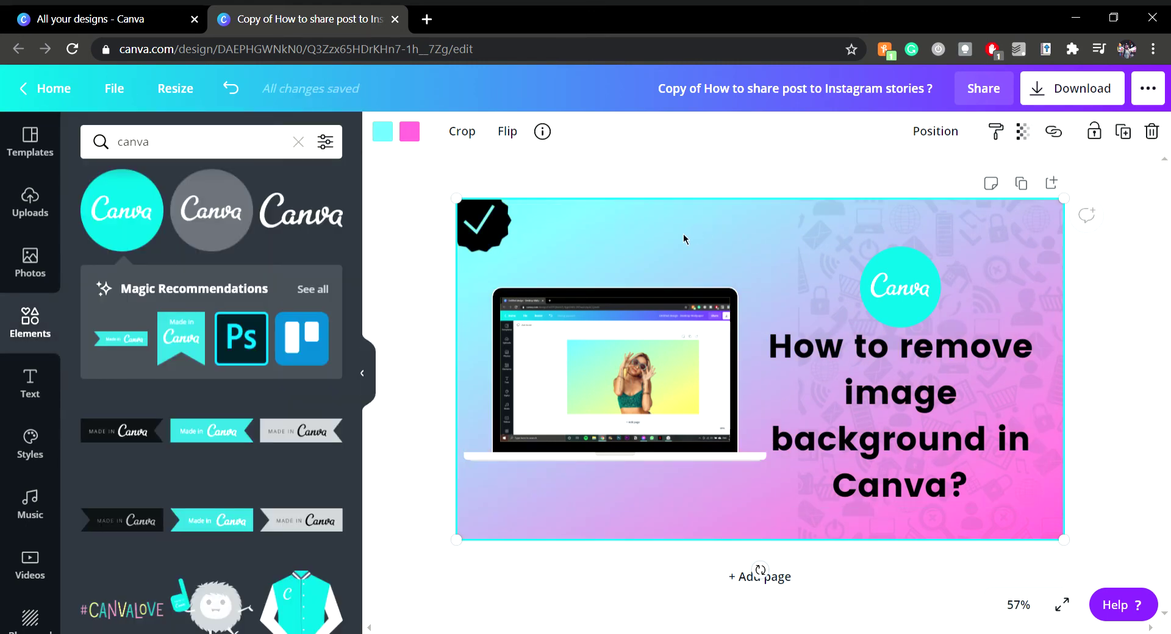
{"action": "right_click", "coordinate": [628, 240]}
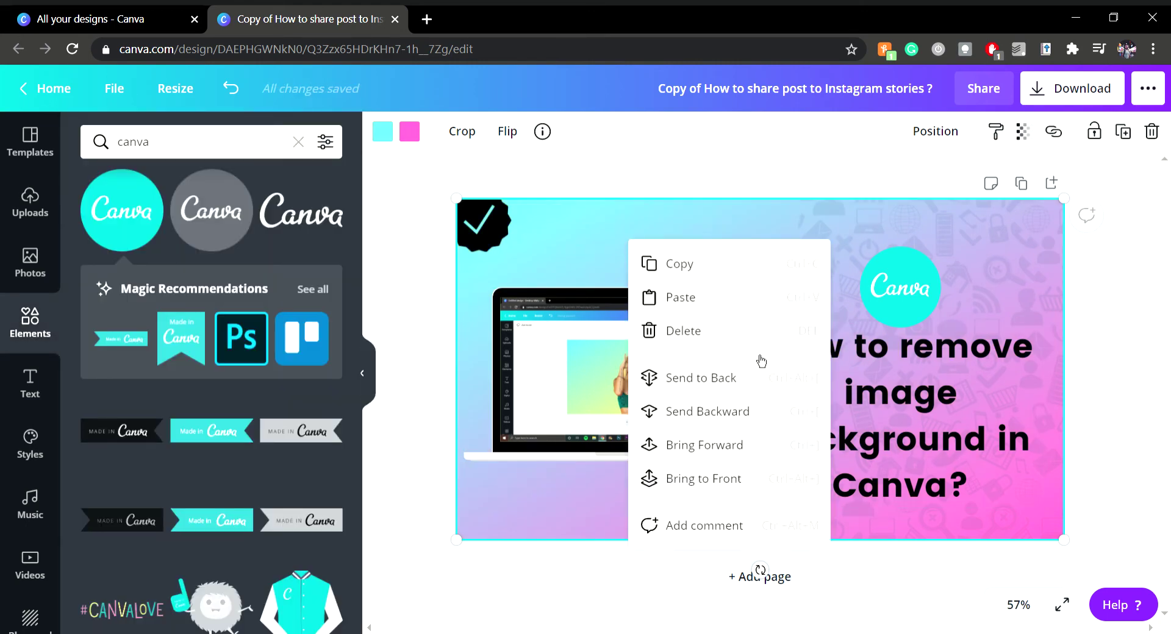
{"action": "left_click", "coordinate": [705, 381]}
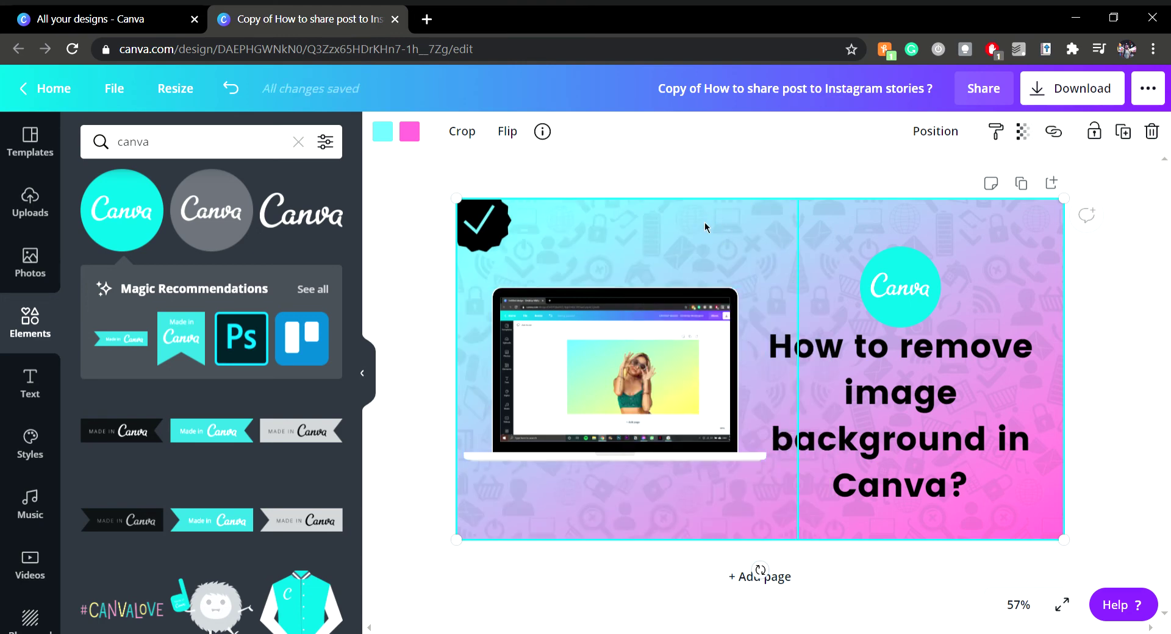
- Try a transparency of 100 on the left half's icon pattern
{"action": "left_click", "coordinate": [690, 261]}
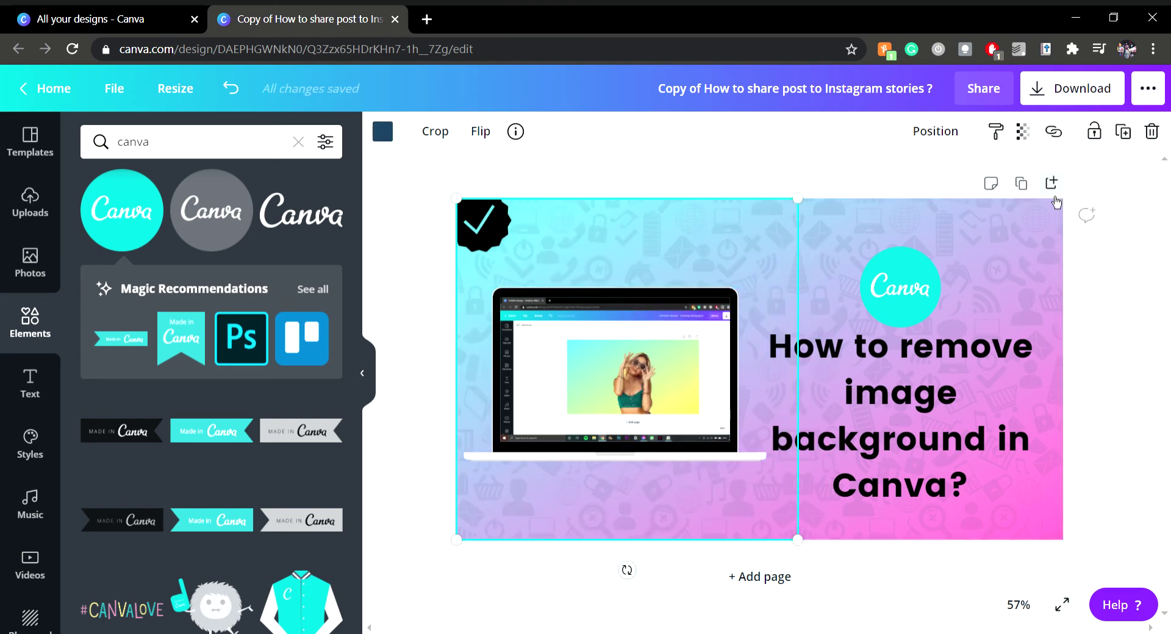
{"action": "left_click", "coordinate": [1022, 132]}
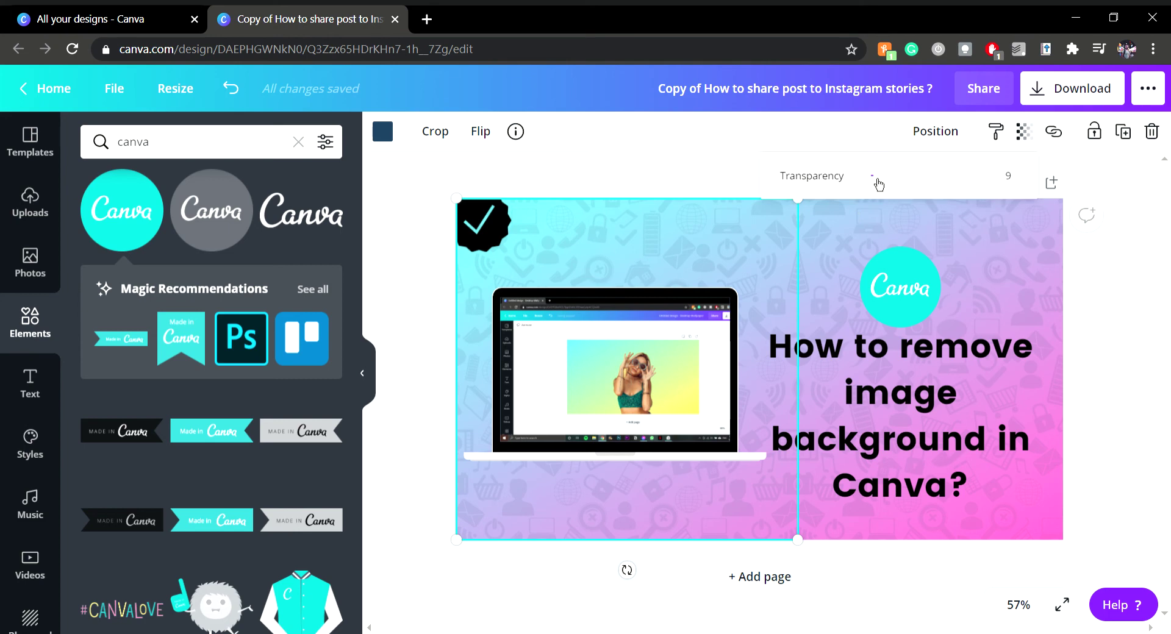
{"action": "left_click_drag", "start_coordinate": [884, 185], "coordinate": [973, 177]}
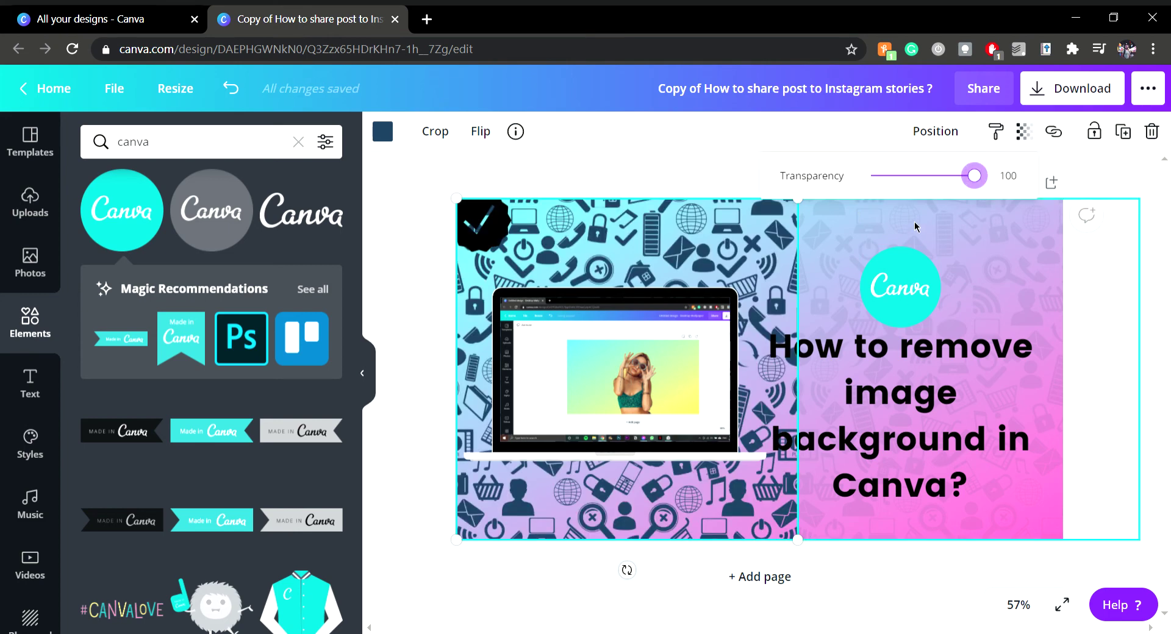
{"action": "left_click", "coordinate": [1024, 185]}
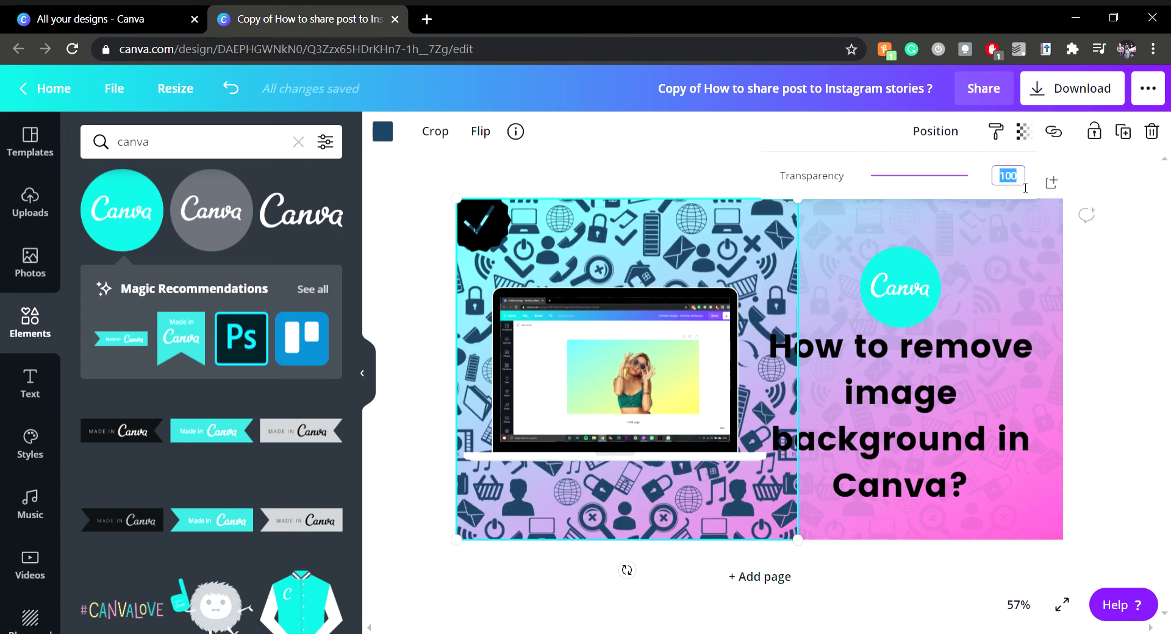
{"action": "left_click", "coordinate": [1152, 339]}
- Unlock the icon pattern covering the thumbnail's right half and open its transparency setting
{"action": "left_click", "coordinate": [1041, 271]}
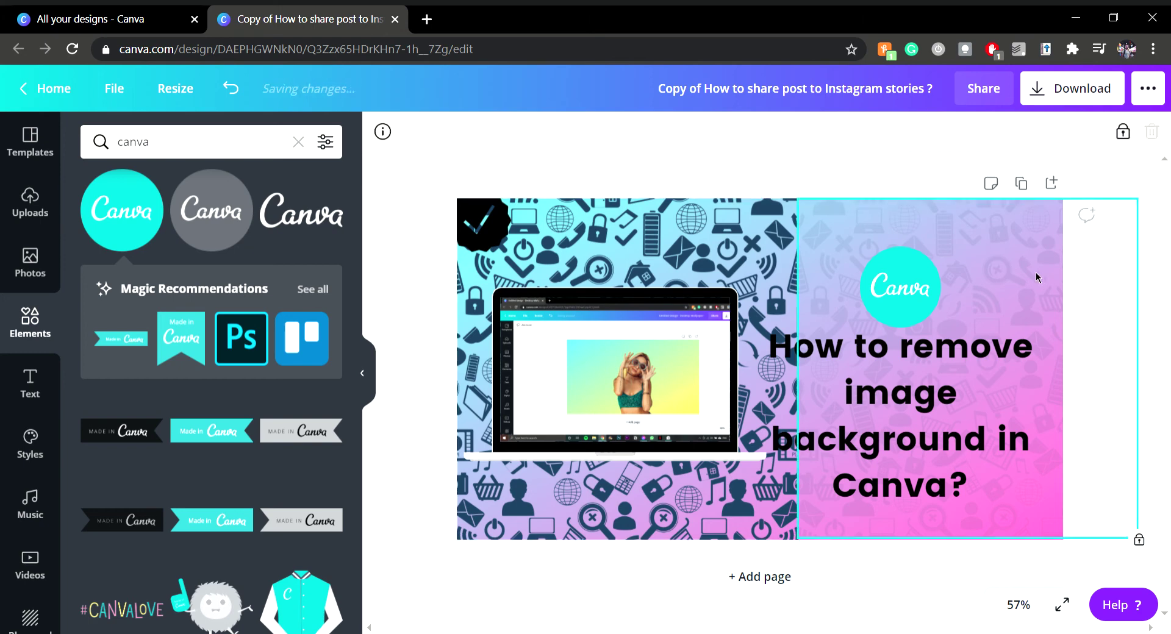
{"action": "left_click", "coordinate": [1126, 147]}
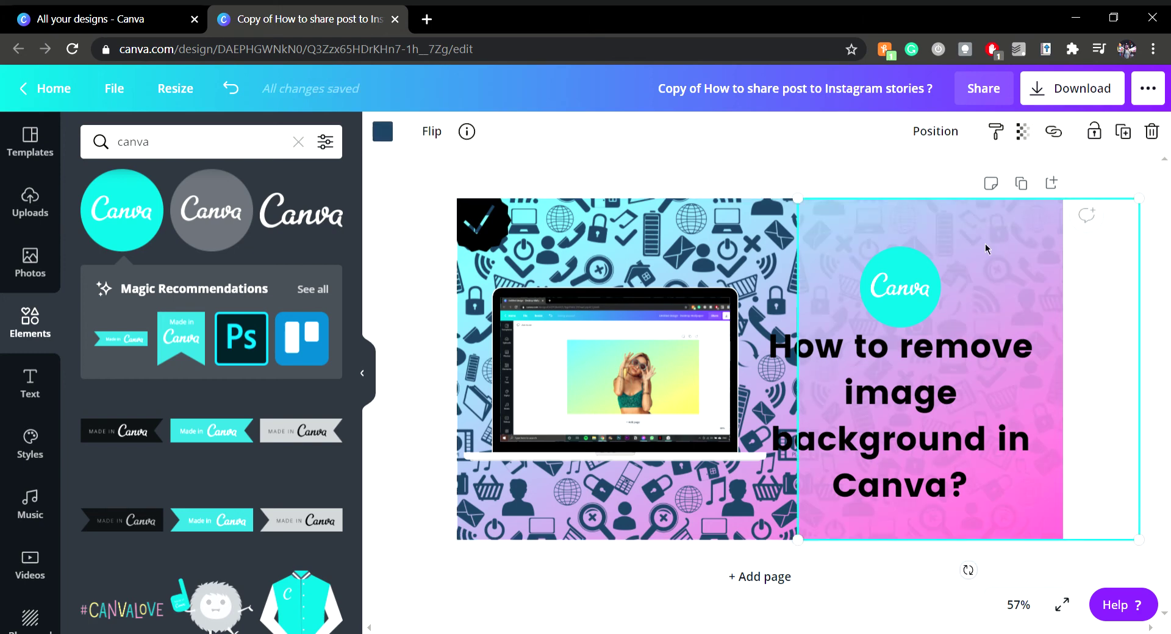
{"action": "left_click", "coordinate": [1028, 148]}
- Set the transparency of the left half's icon pattern to 9 and deselect it
{"action": "left_click", "coordinate": [642, 210]}
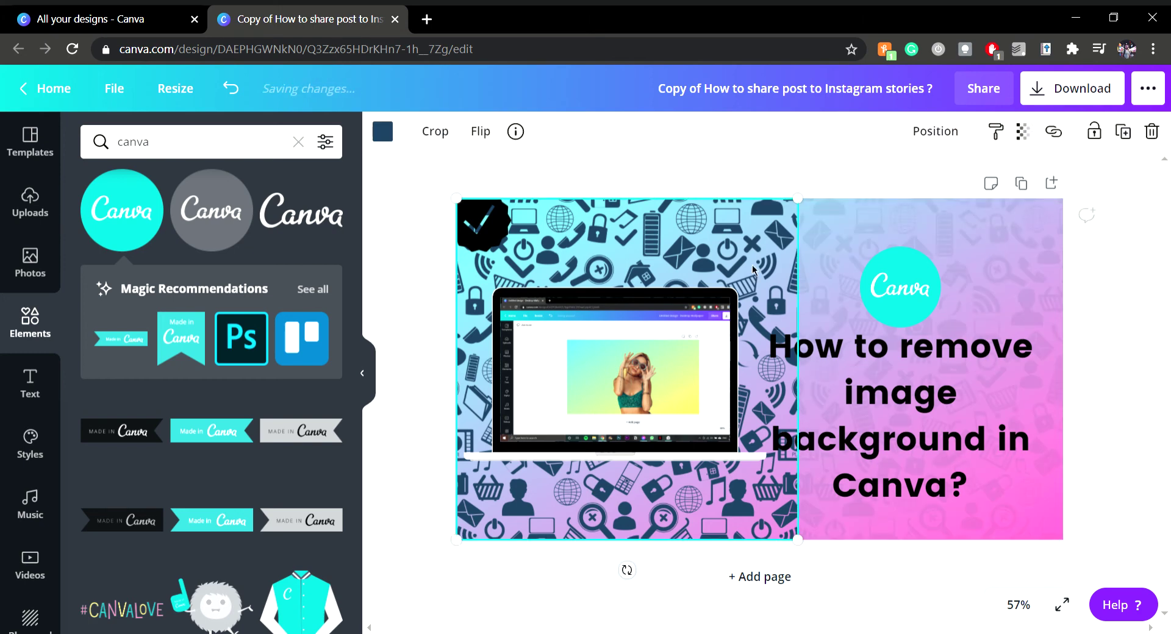
{"action": "left_click", "coordinate": [1028, 151]}
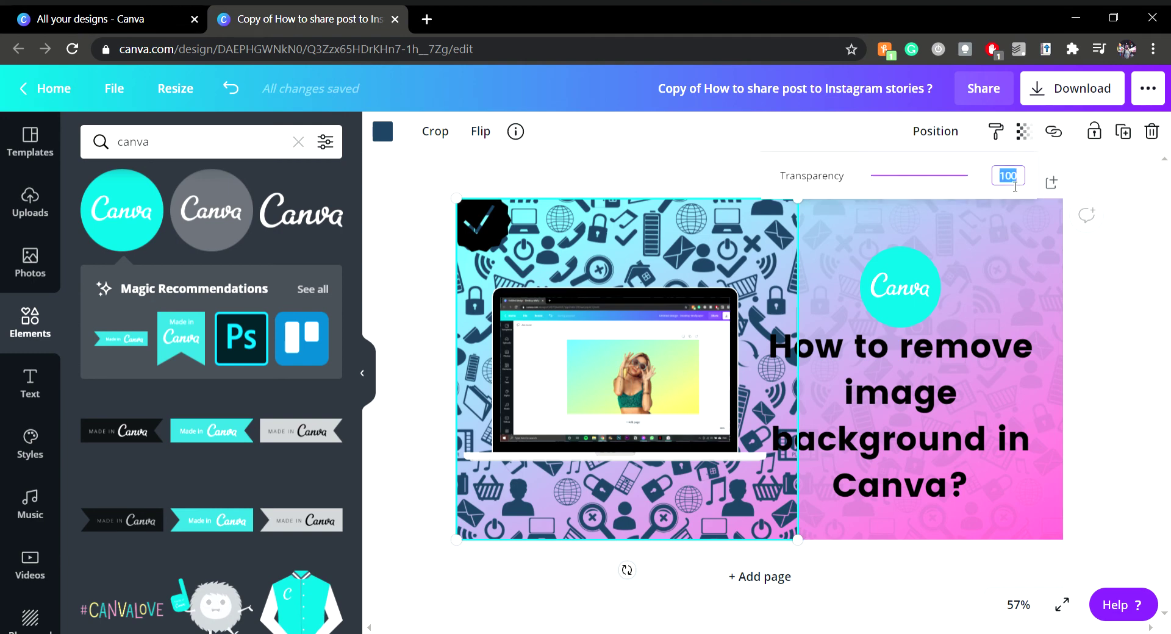
{"action": "type", "text": "9"}
{"action": "key", "text": "Return"}
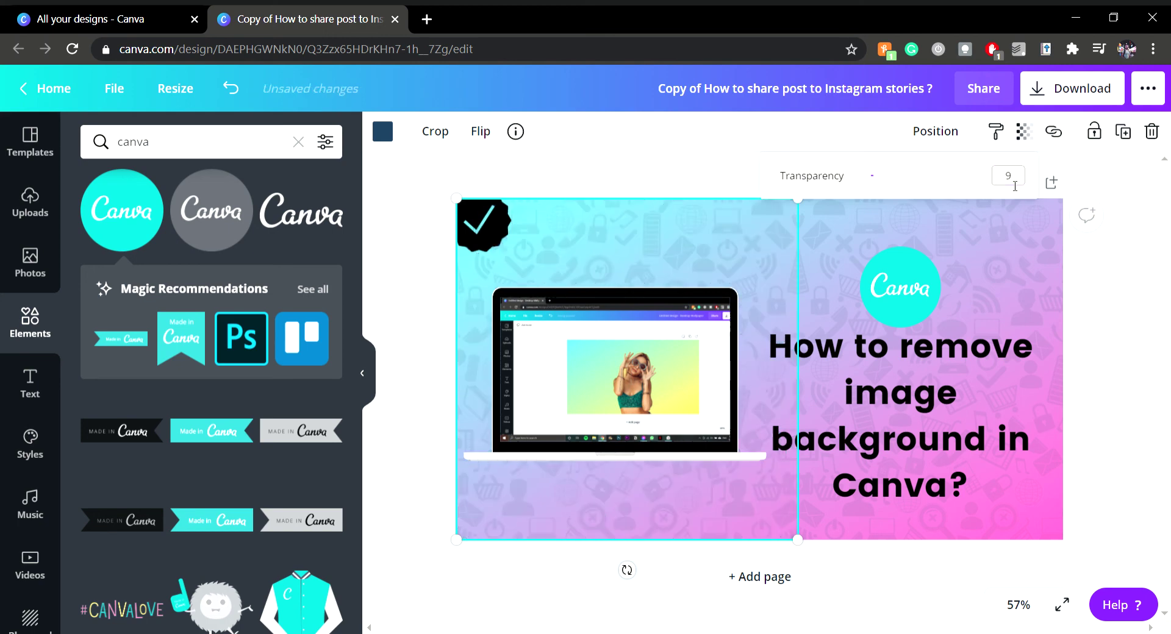
{"action": "left_click", "coordinate": [640, 161]}
{"action": "left_click", "coordinate": [752, 273]}
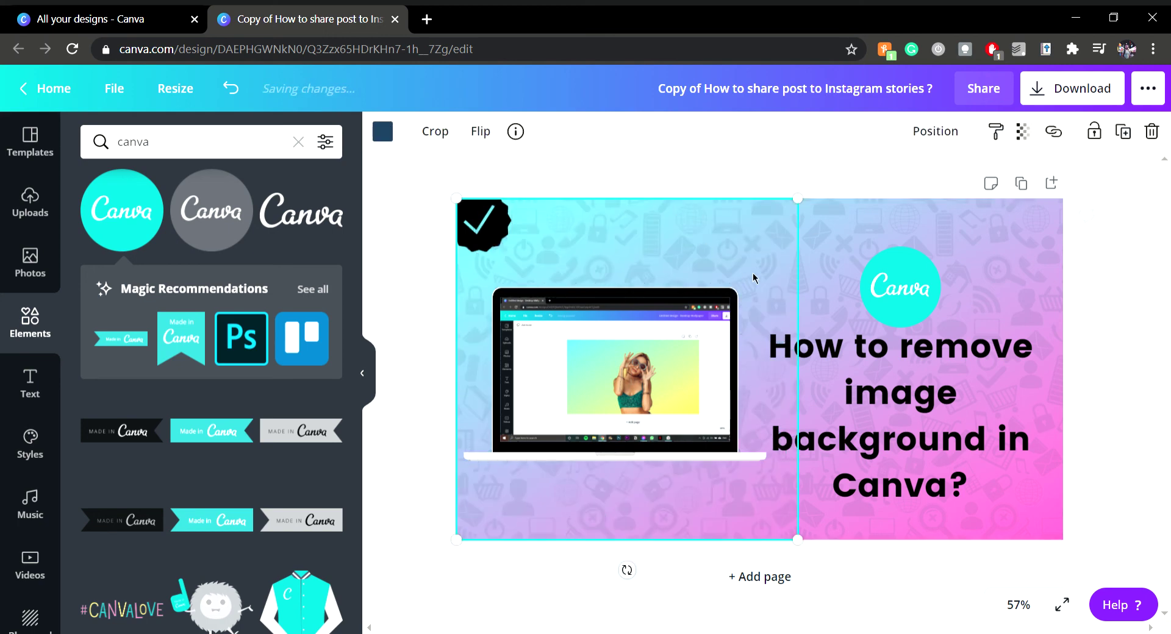
{"action": "left_click", "coordinate": [1135, 258]}
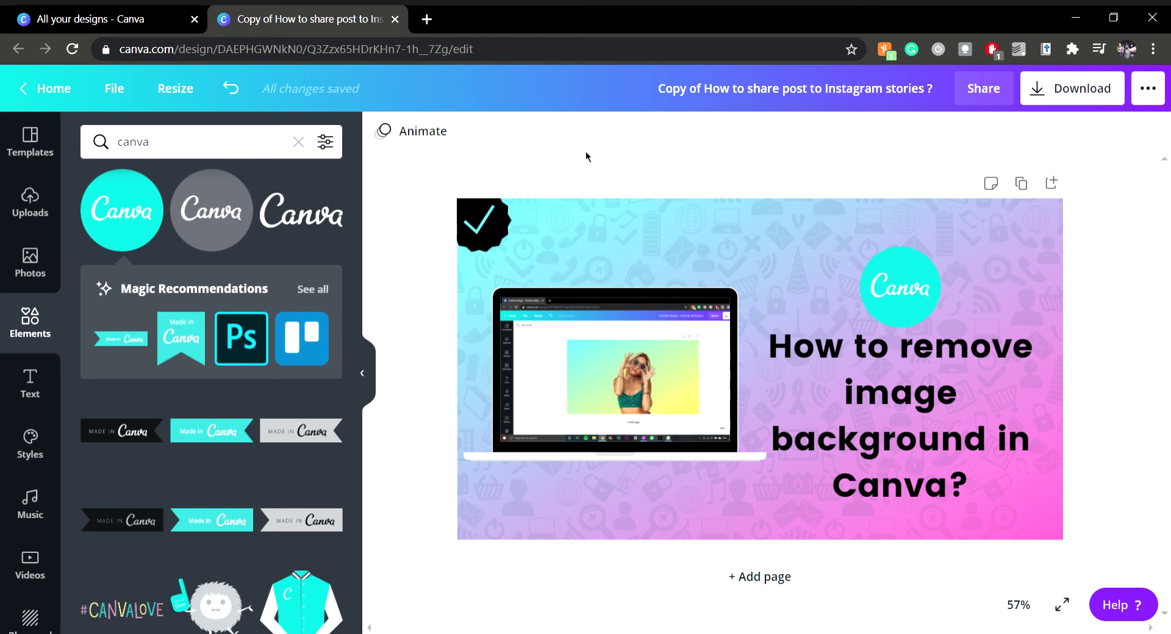
- Collapse the elements browser and examine the whole recoloured thumbnail with its background patterns
{"action": "left_click", "coordinate": [363, 373]}
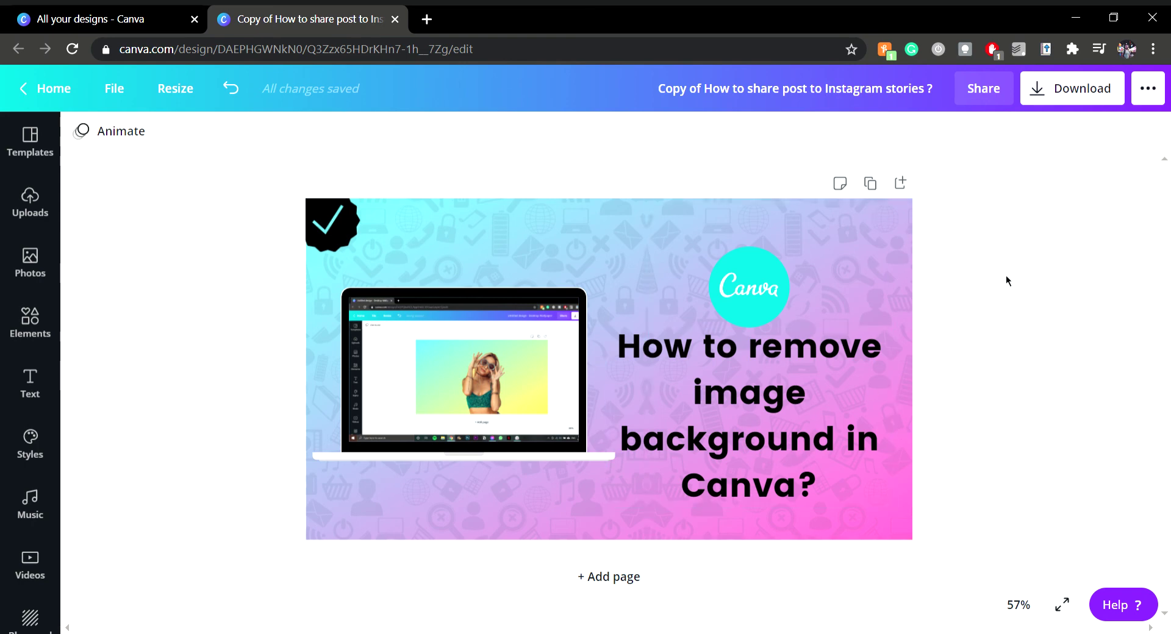
{"action": "left_click", "coordinate": [597, 244]}
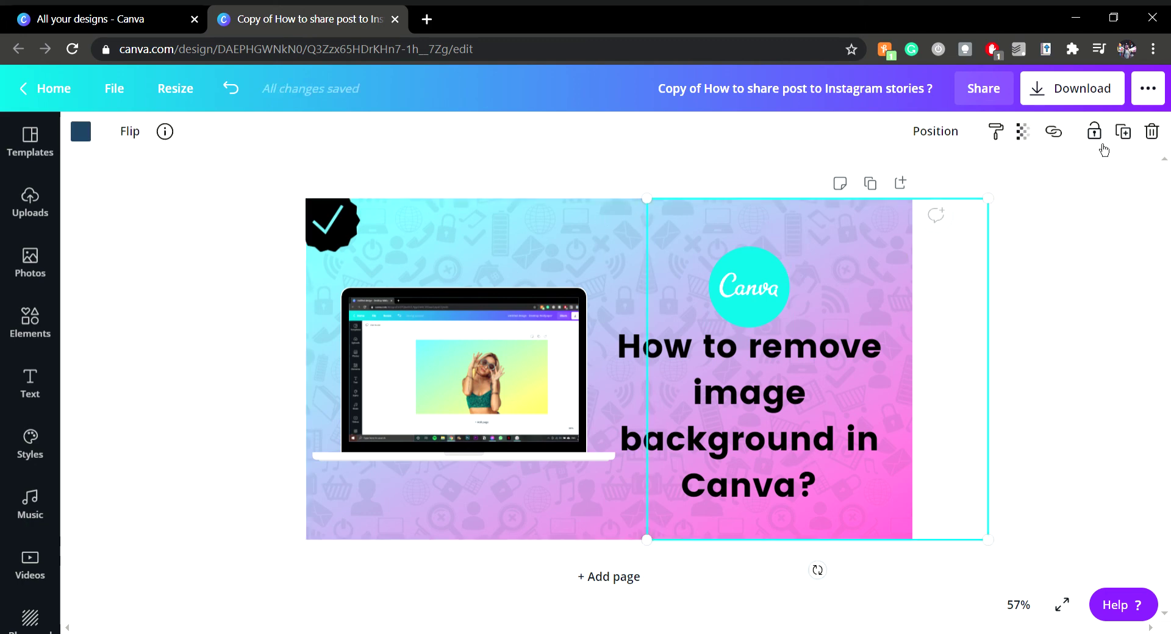
{"action": "left_click", "coordinate": [1074, 247]}
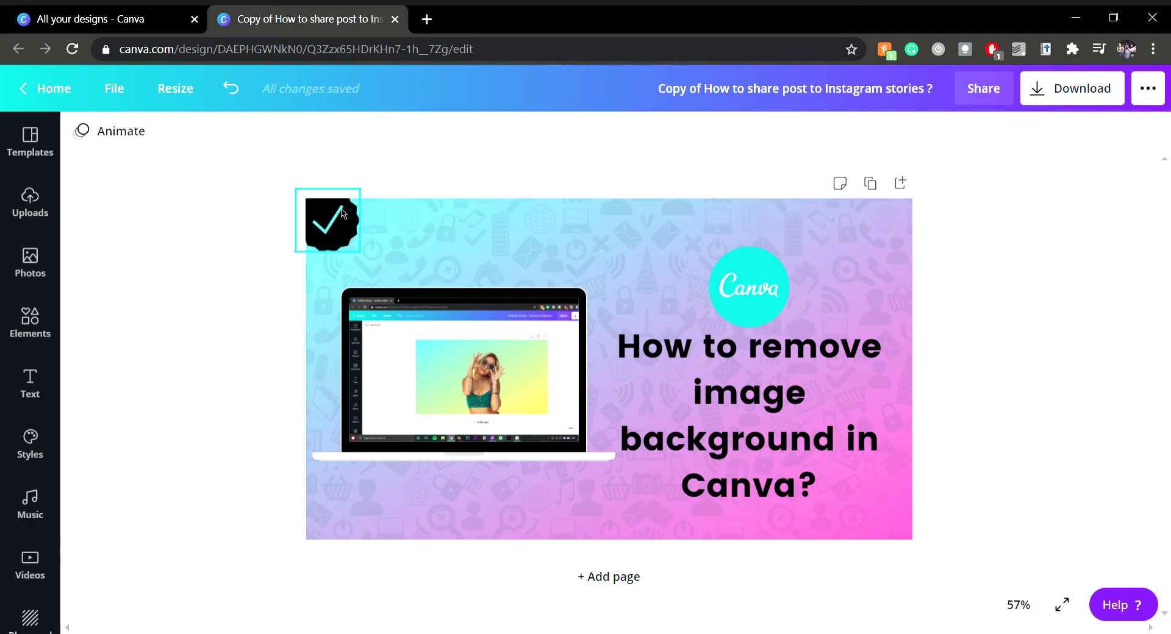